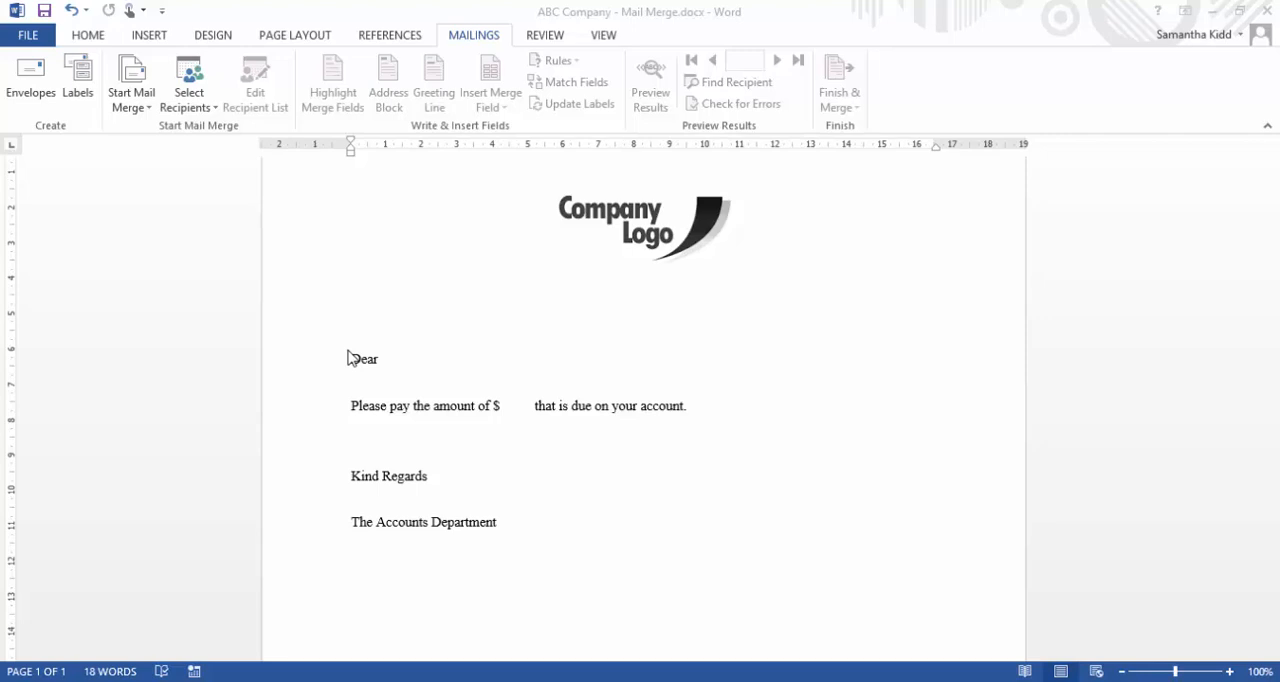
Check where the letter needs client details, then switch to Excel and review the Client, Contact, Amount and Email columns in Client List.xlsx
left_click(397, 364)
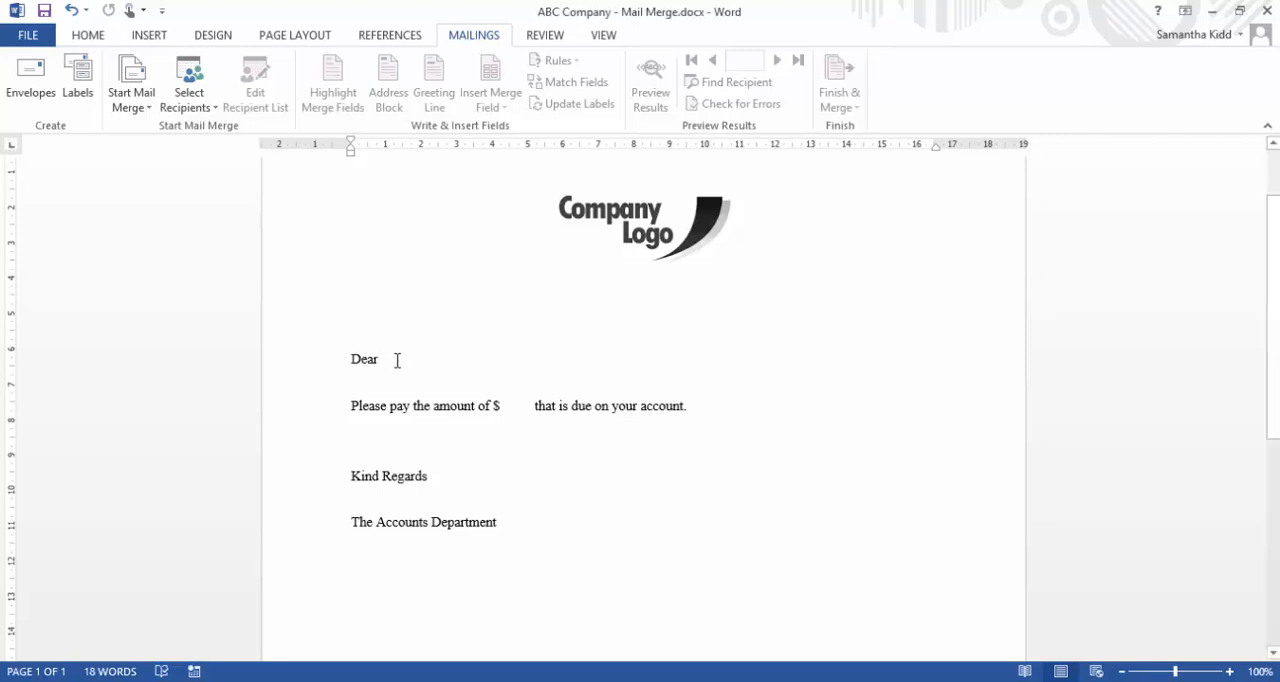
left_click(511, 401)
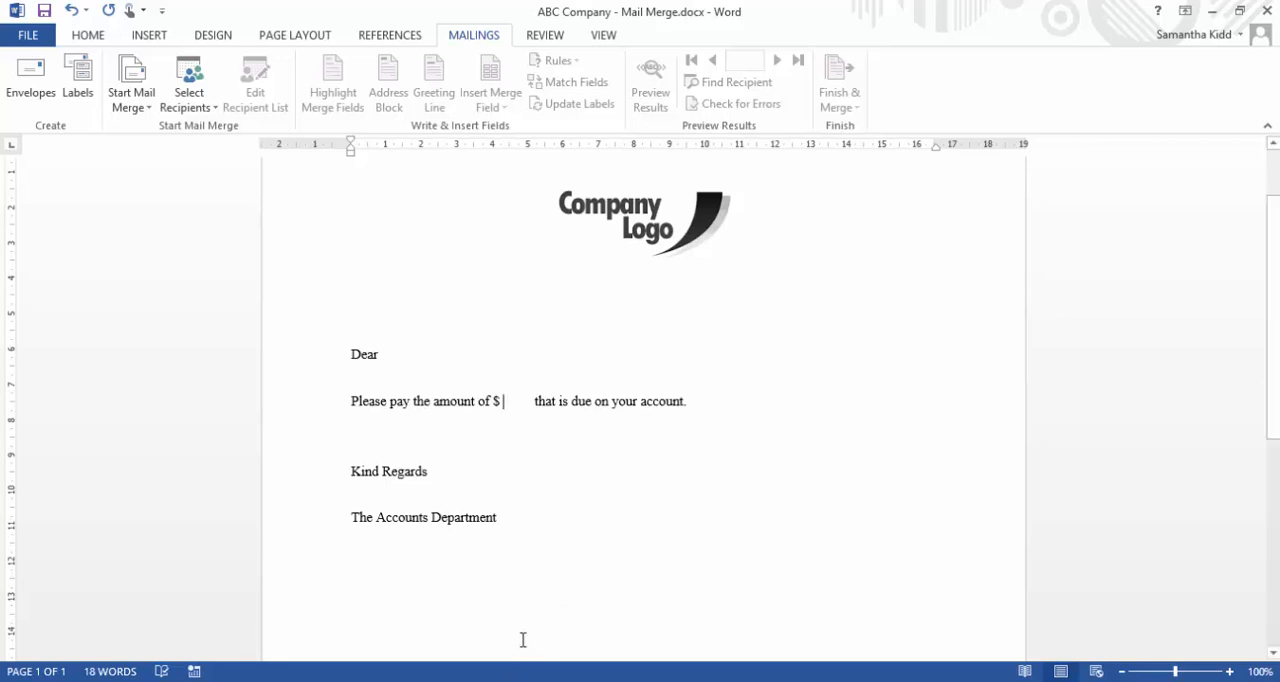
key("alt+Tab")
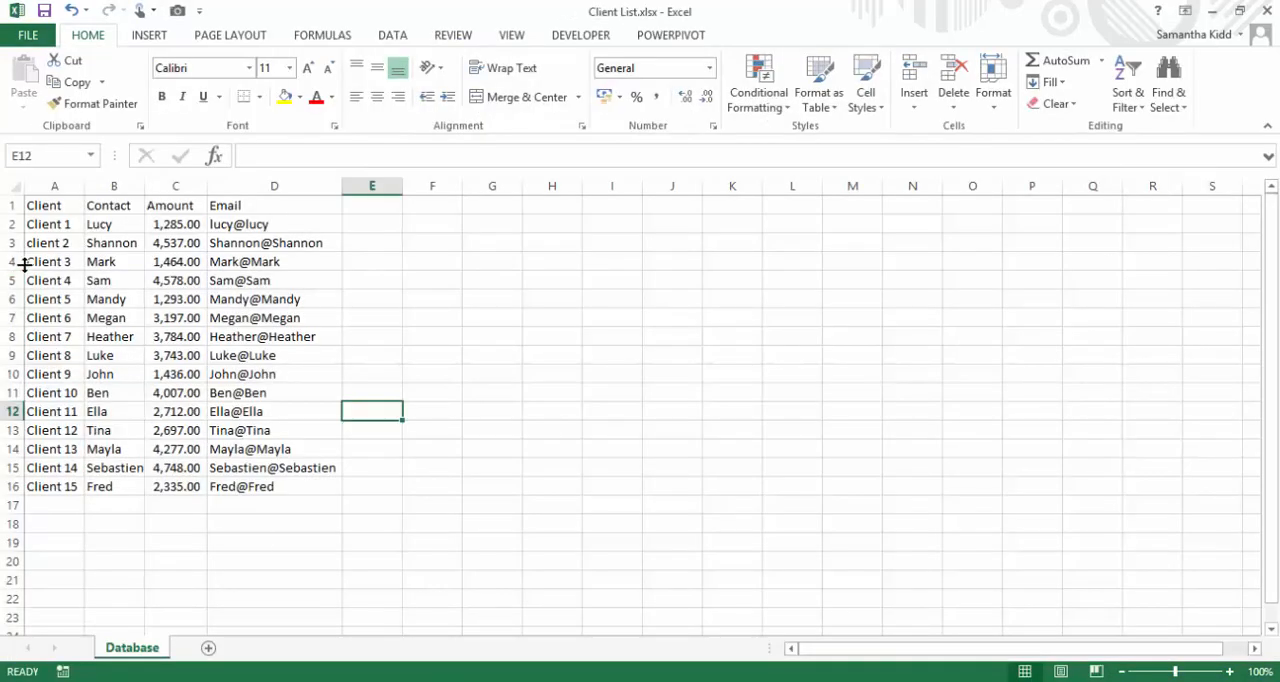
left_click_drag(46, 222, 54, 486)
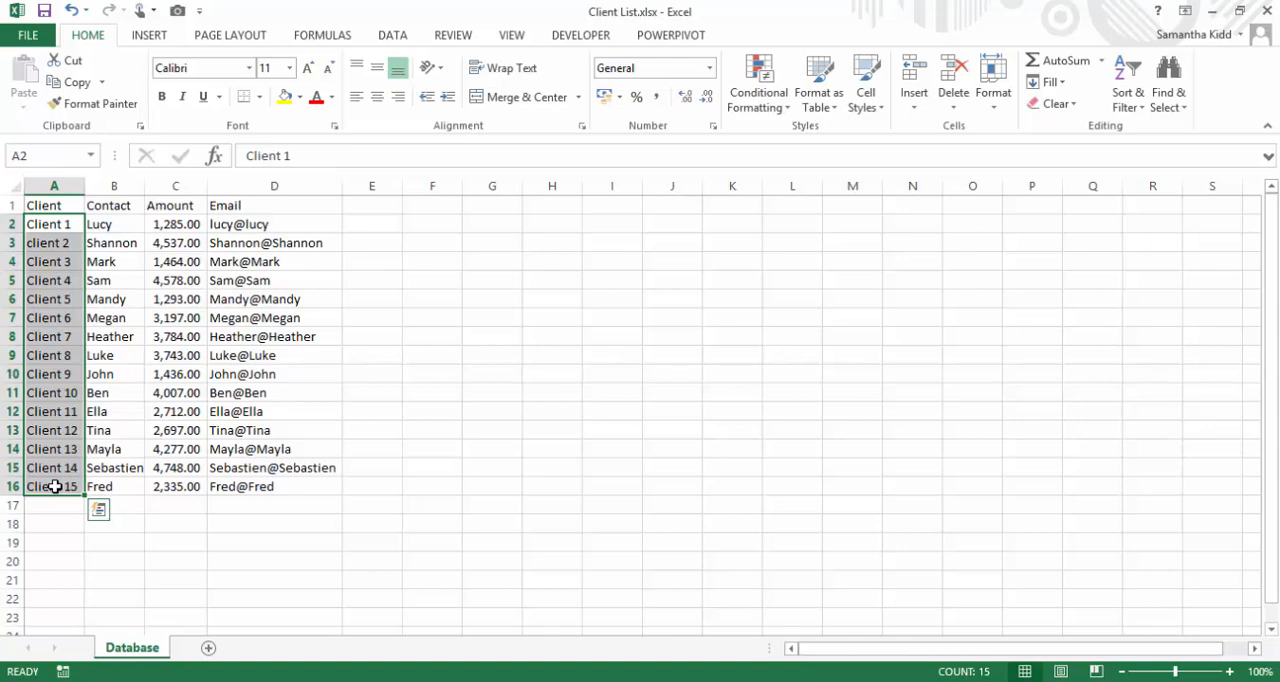
left_click(122, 222)
left_click(183, 226)
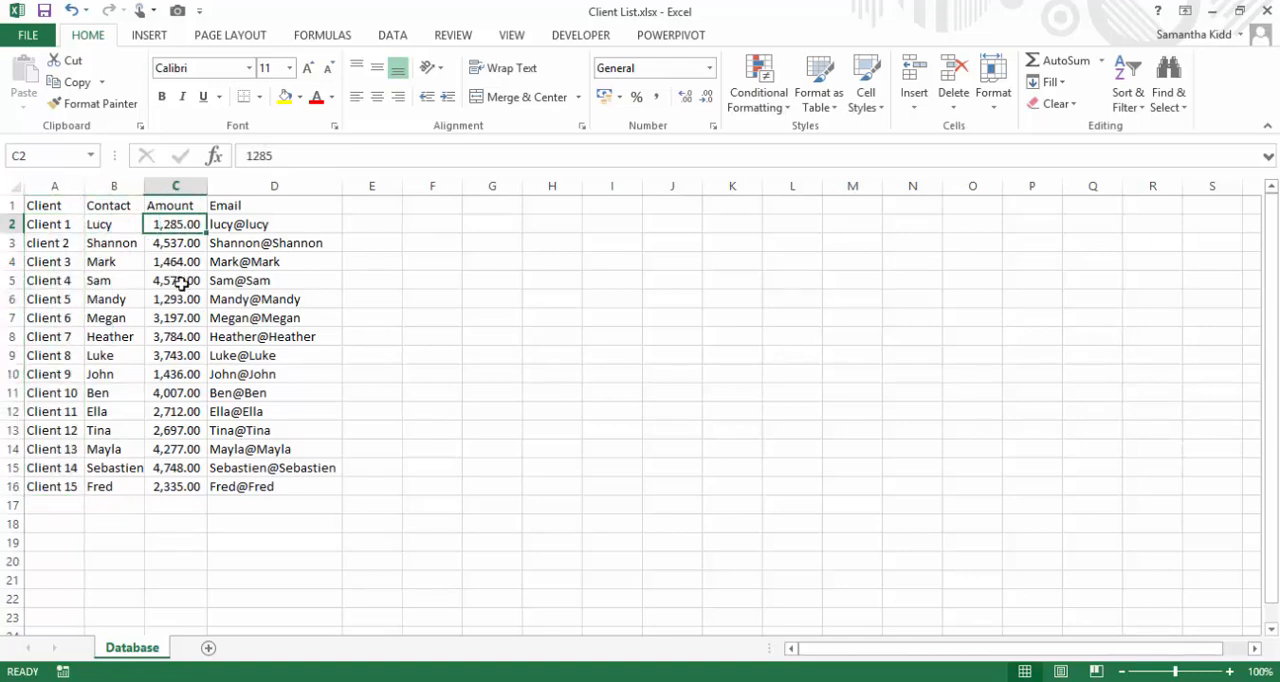
left_click_drag(284, 221, 289, 488)
left_click(283, 220)
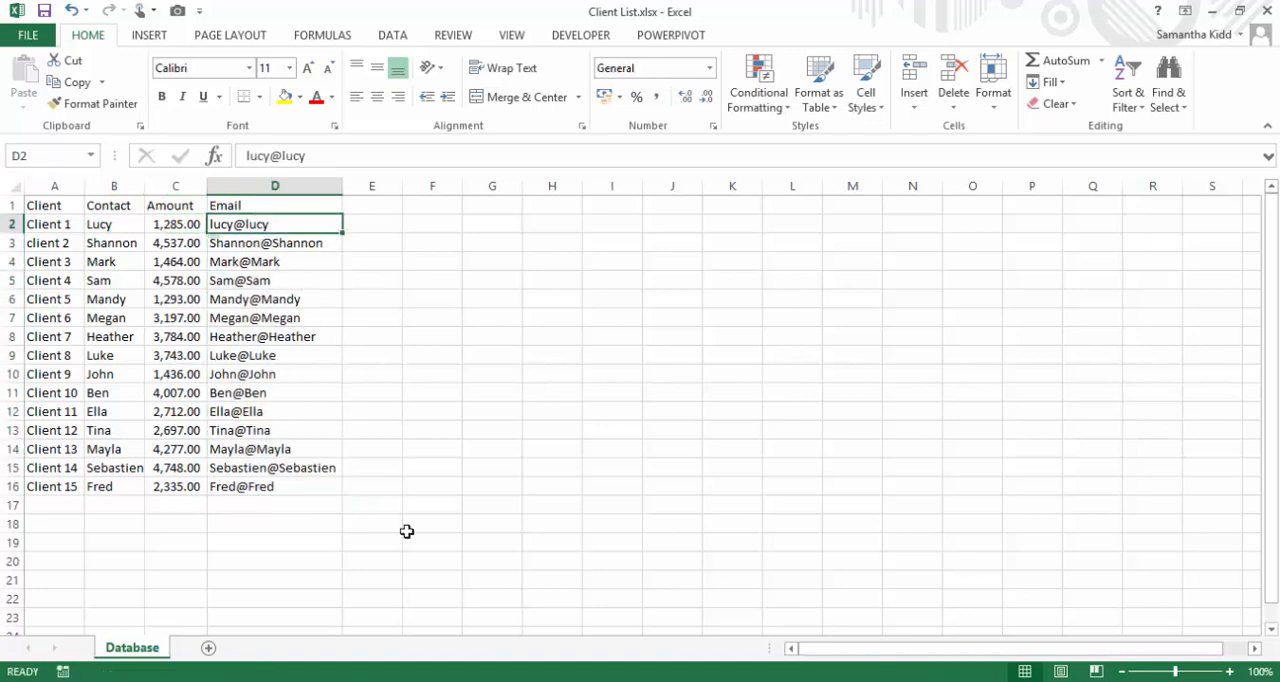
Switch back to the letter in Word and add the text "Client Name:" on the line directly above the Dear line
key("alt+Tab")
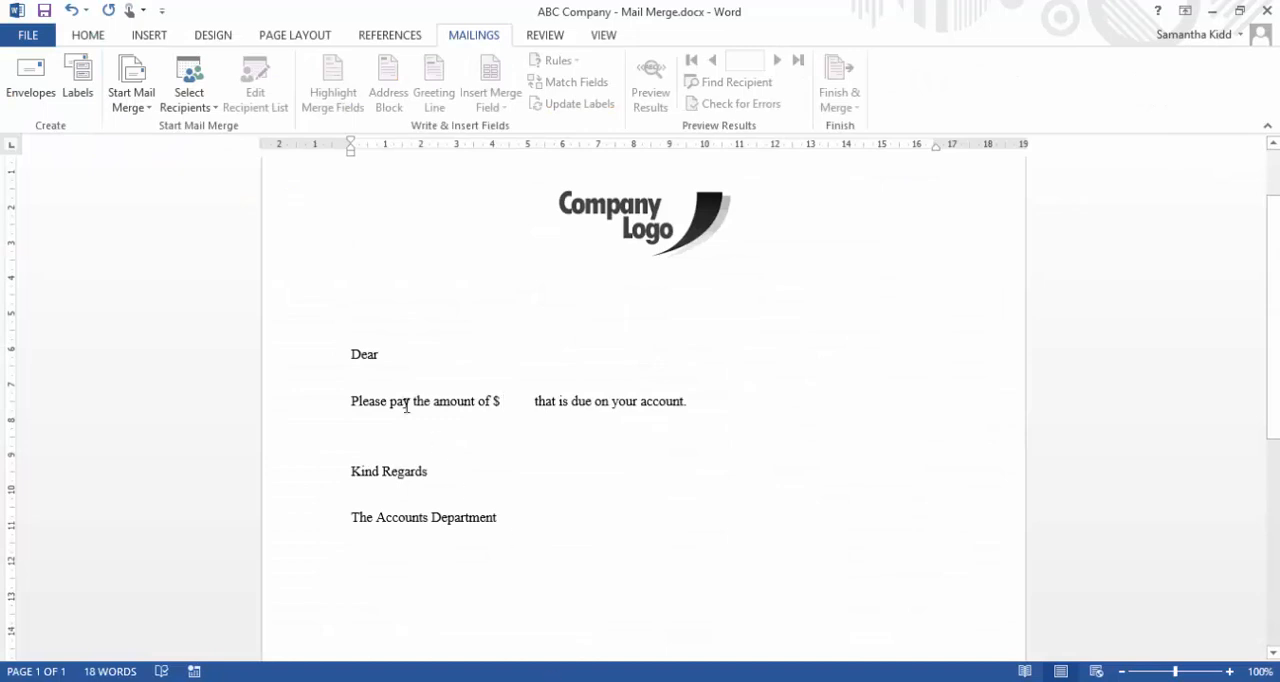
left_click(385, 345)
key("Up")
type("Clien")
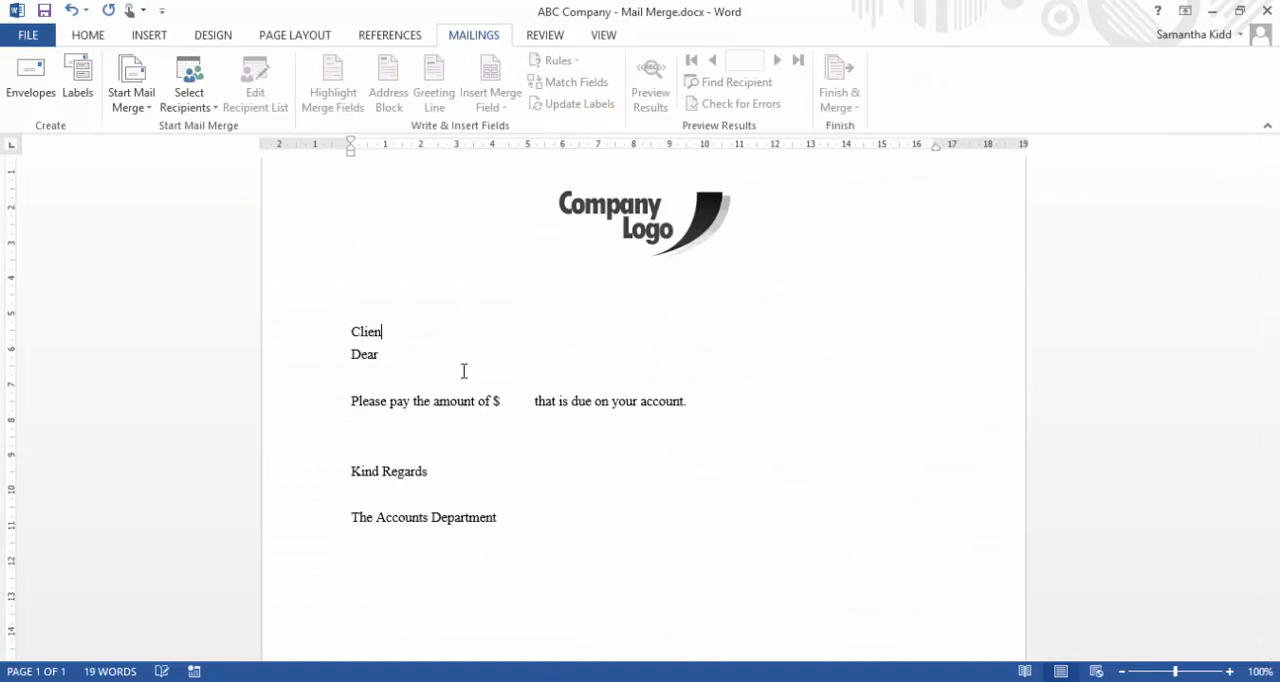
type("t Name:")
left_click(414, 352)
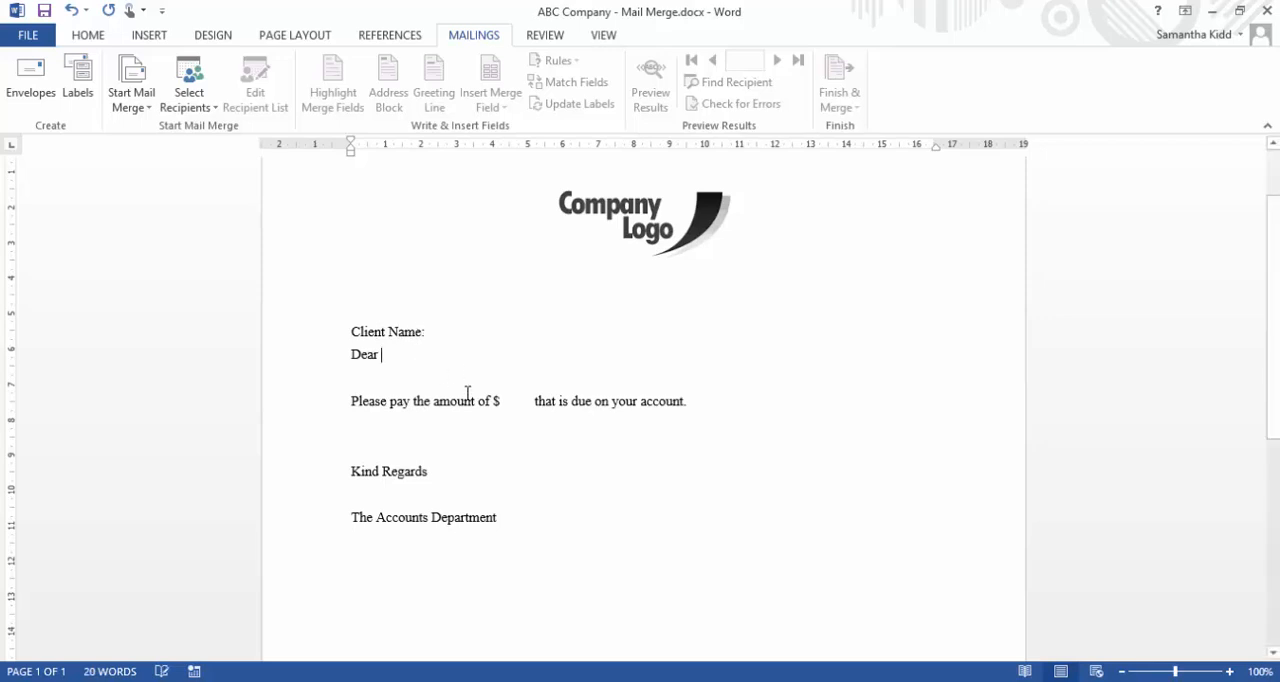
left_click(457, 331)
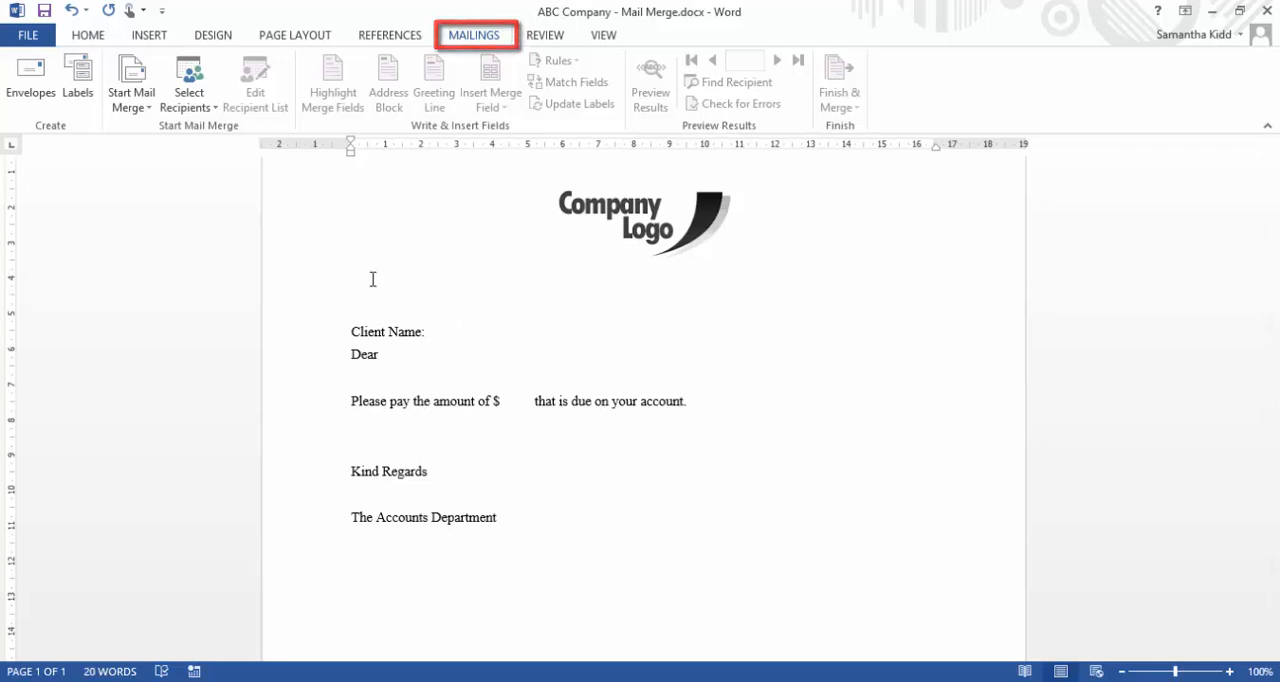
Start the Step-by-Step Mail Merge Wizard for e-mail messages, using the current document as the starting document
left_click(150, 112)
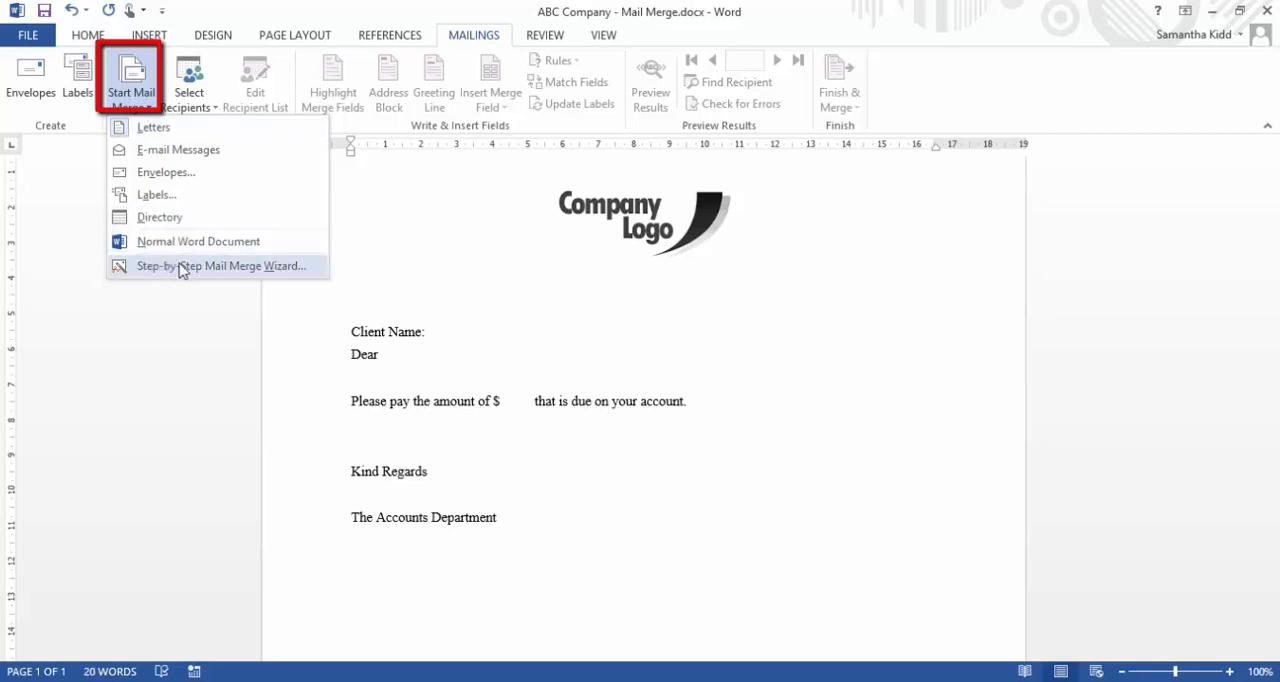
left_click(299, 266)
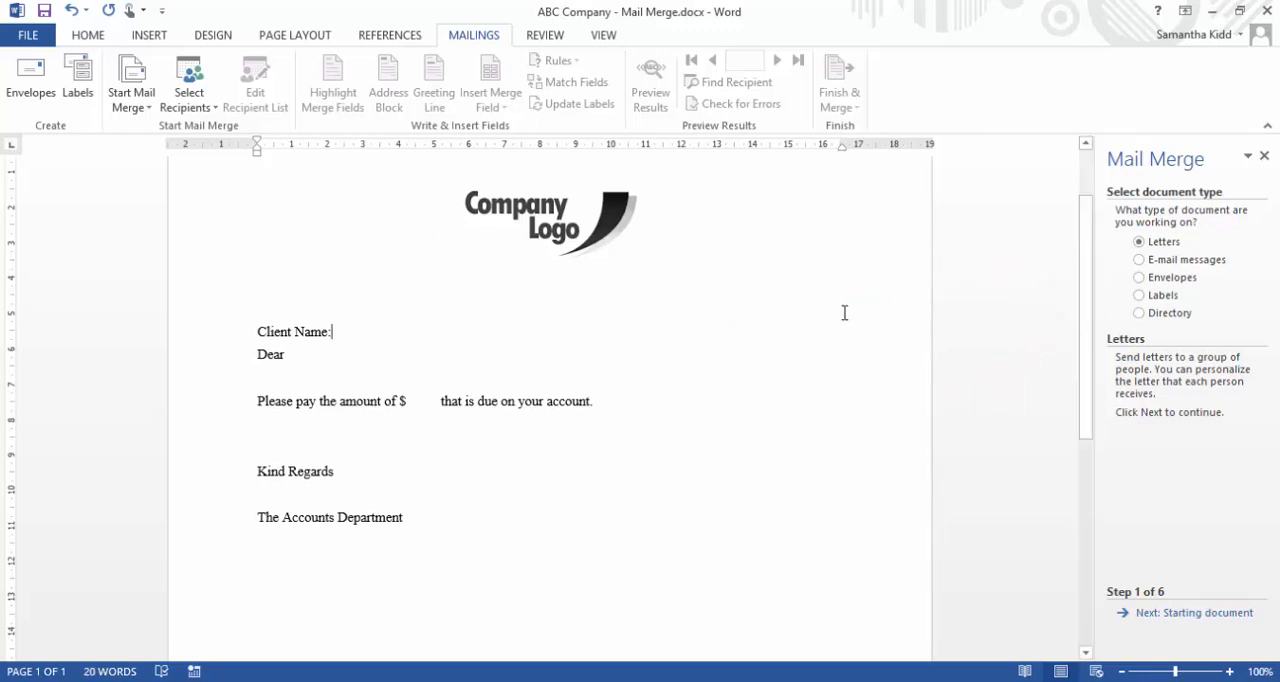
left_click(1178, 263)
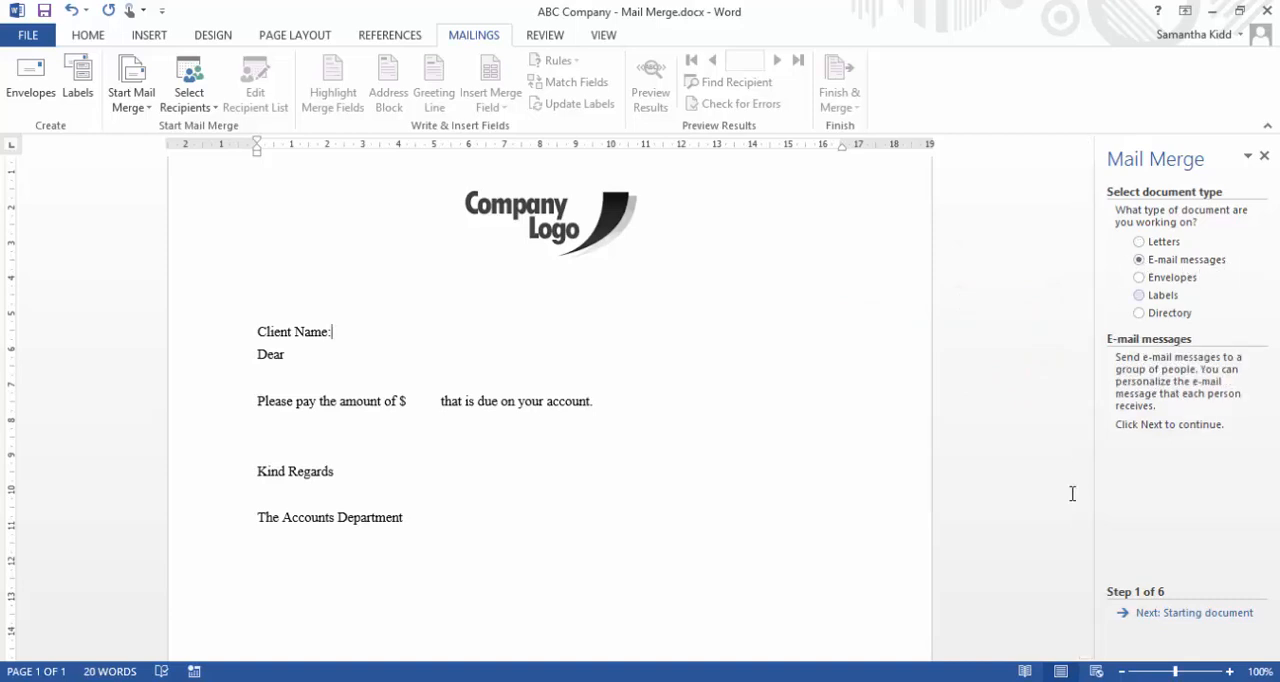
left_click(1214, 618)
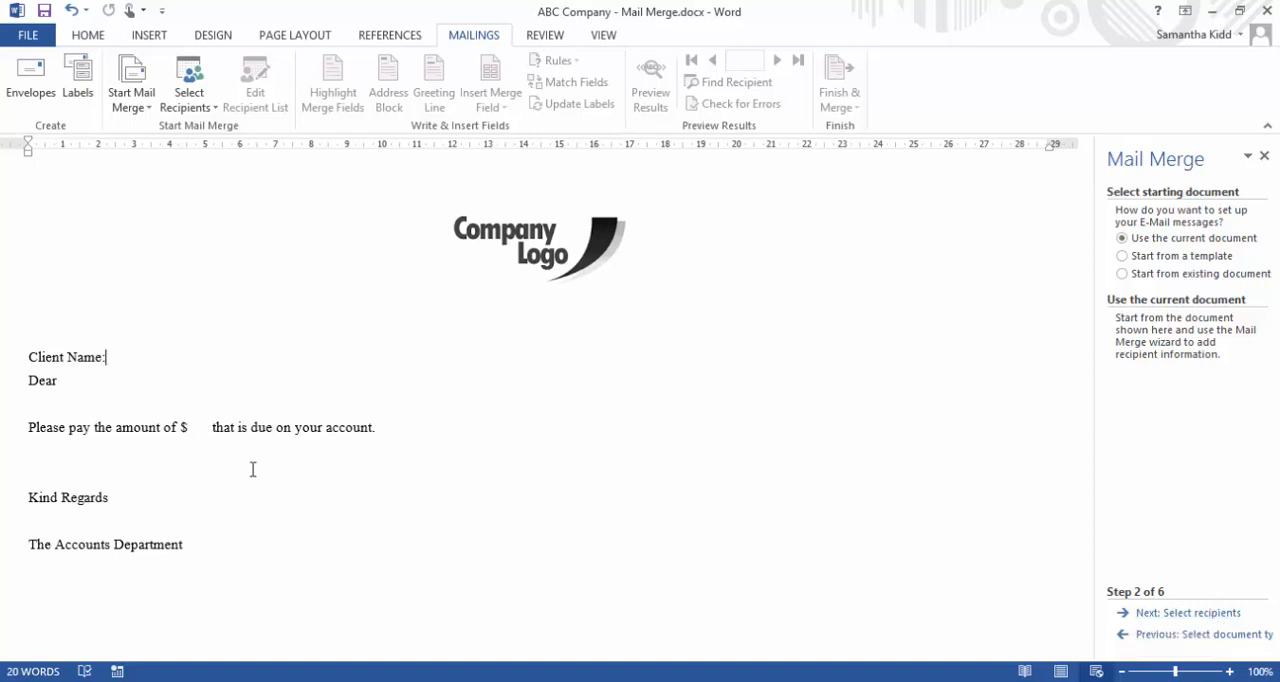
left_click(1170, 615)
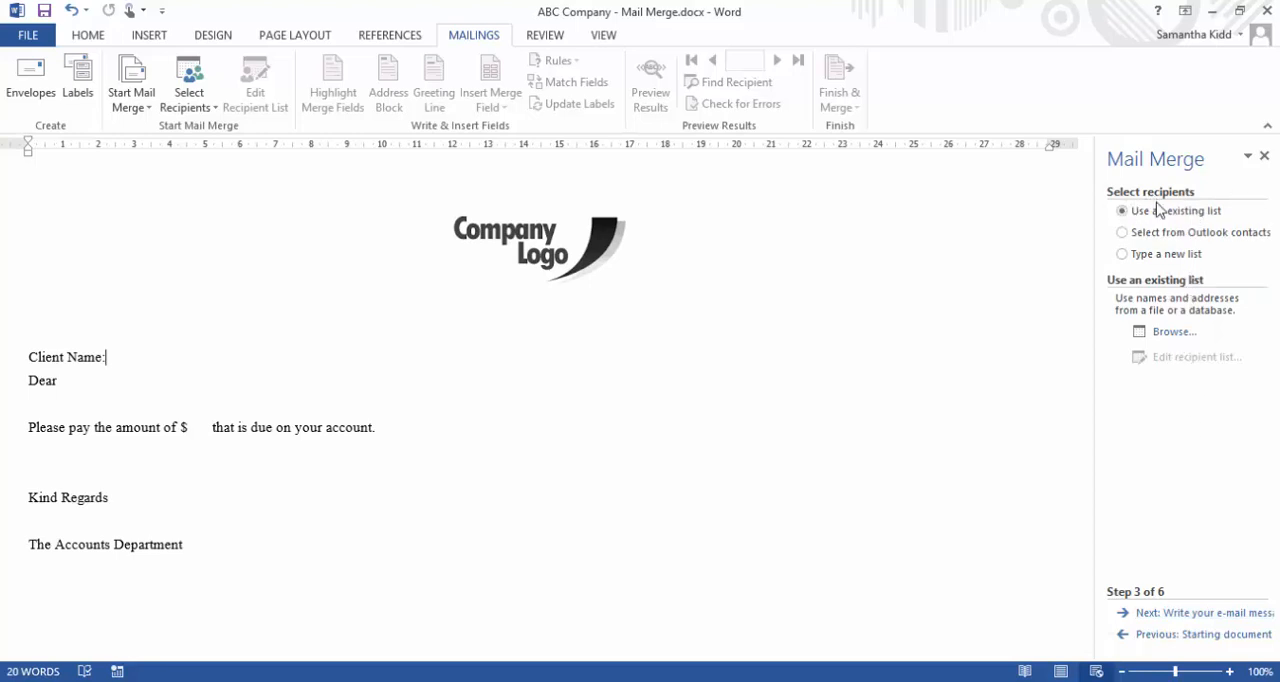
Use the Database$ table of Client List.xlsx from the Desktop's Word folder as the existing recipient list, keeping all recipients and the first-row column headers
left_click(1173, 336)
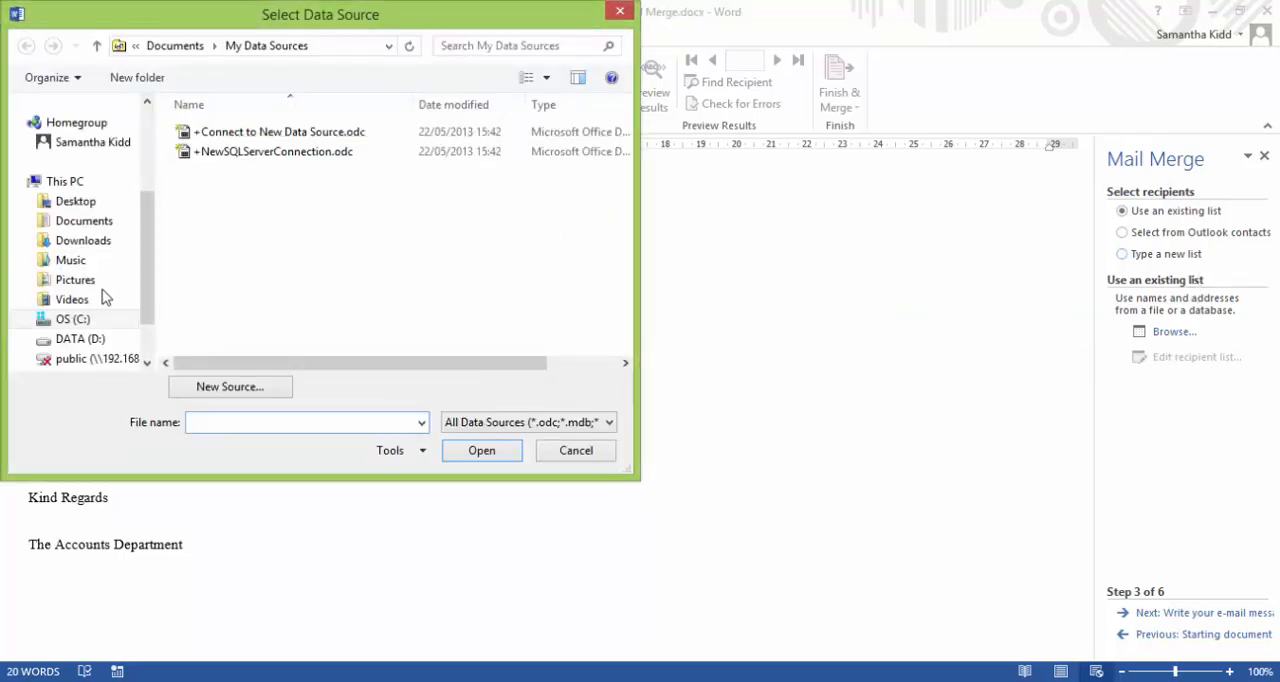
mouse_move(143, 248)
left_mouse_down()
mouse_move(143, 270)
mouse_move(143, 243)
left_mouse_up()
left_click(110, 240)
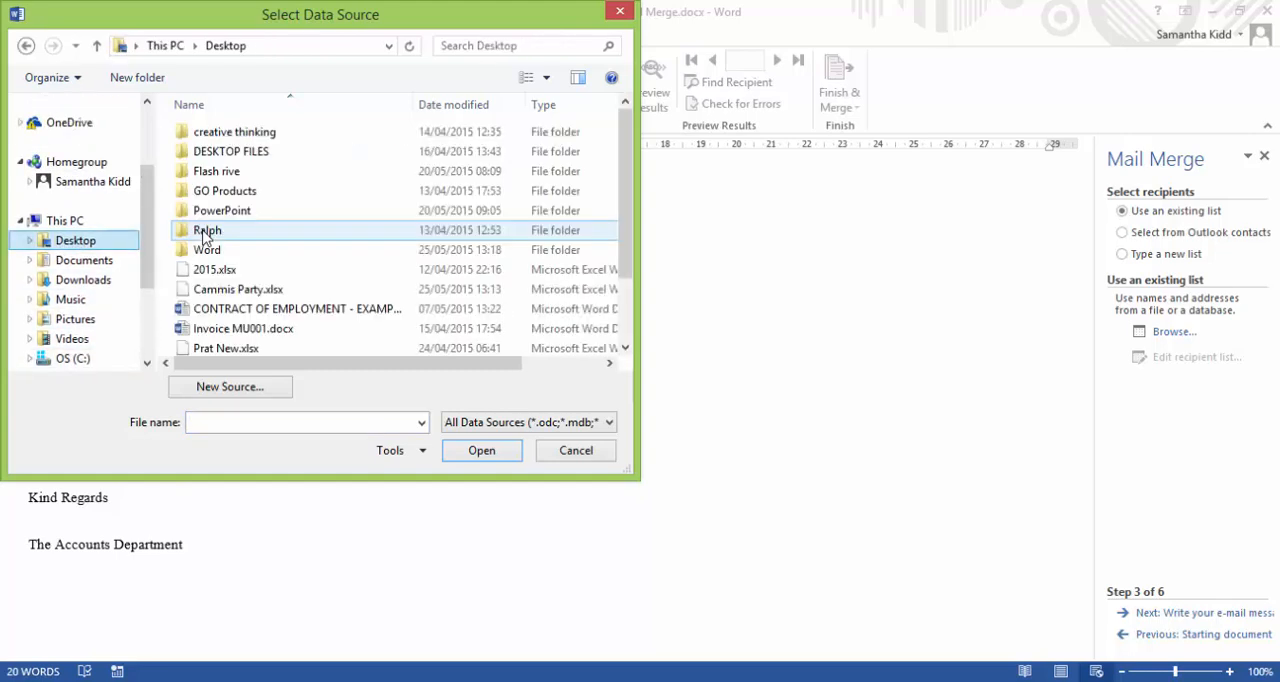
double_click(214, 250)
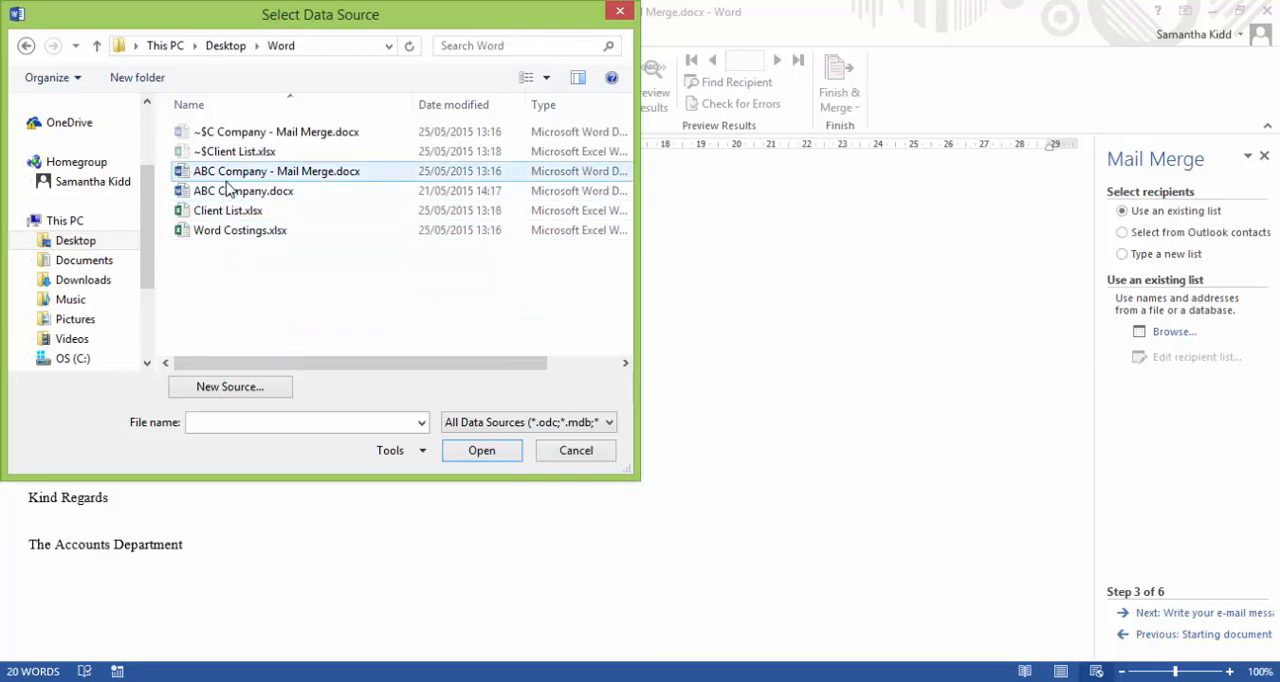
double_click(215, 212)
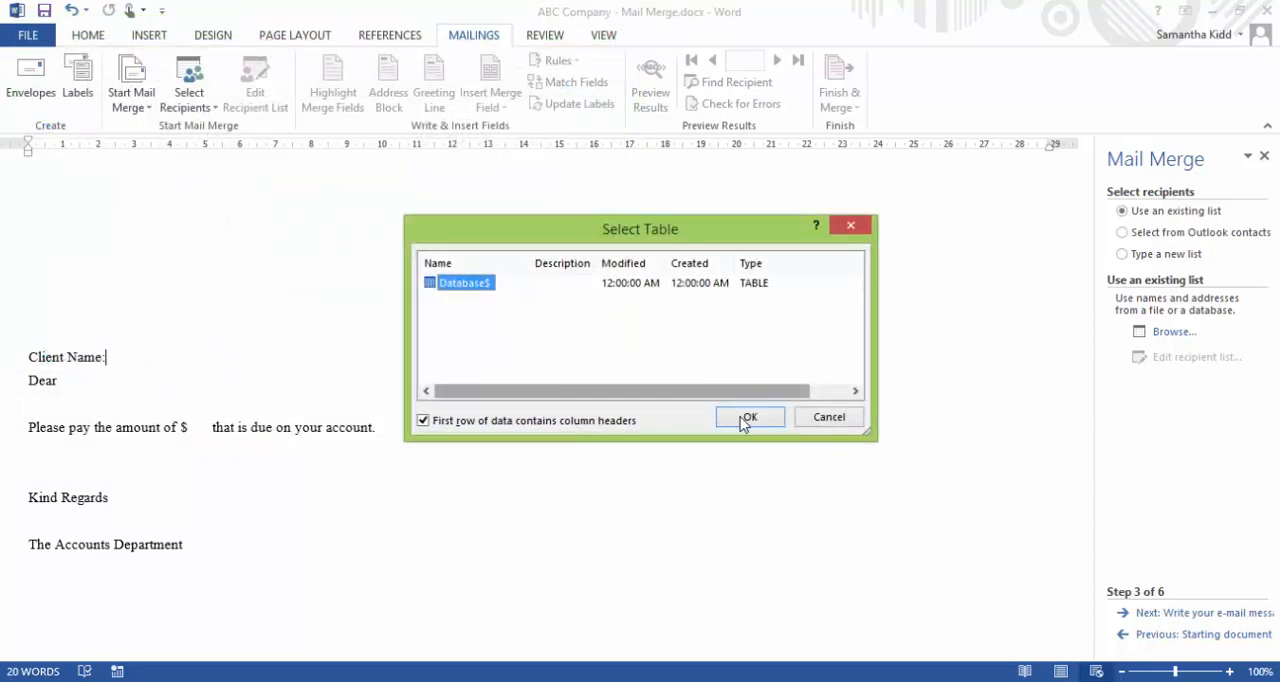
left_click(743, 418)
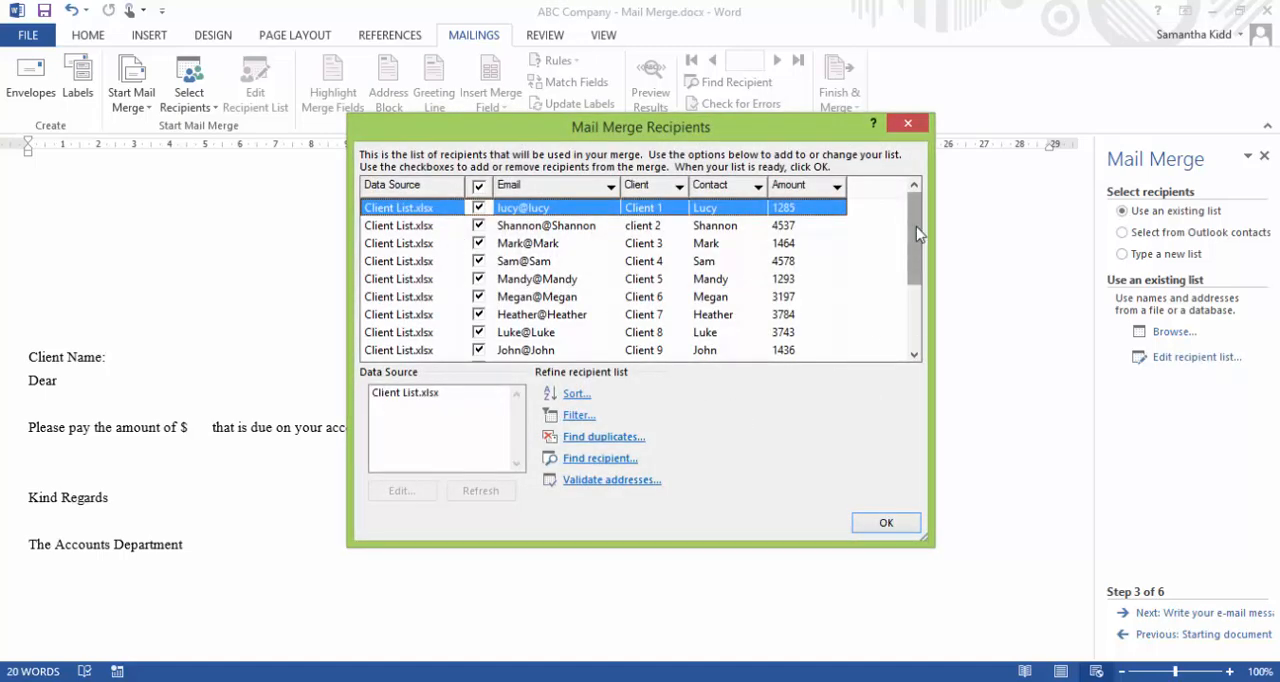
mouse_move(916, 232)
left_mouse_down()
mouse_move(924, 312)
mouse_move(918, 222)
mouse_move(896, 347)
mouse_move(903, 246)
left_mouse_up()
left_click(888, 524)
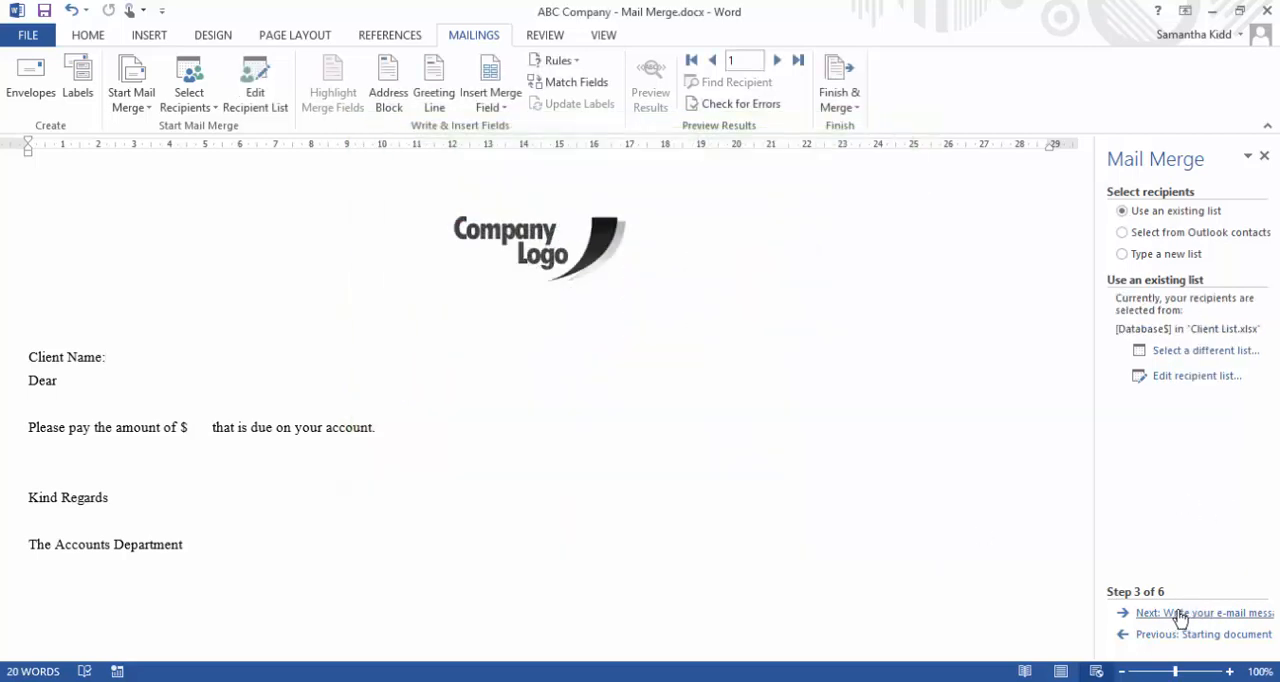
Advance the wizard to writing the e-mail message and insert the Client merge field after "Client Name:"
left_click(1233, 616)
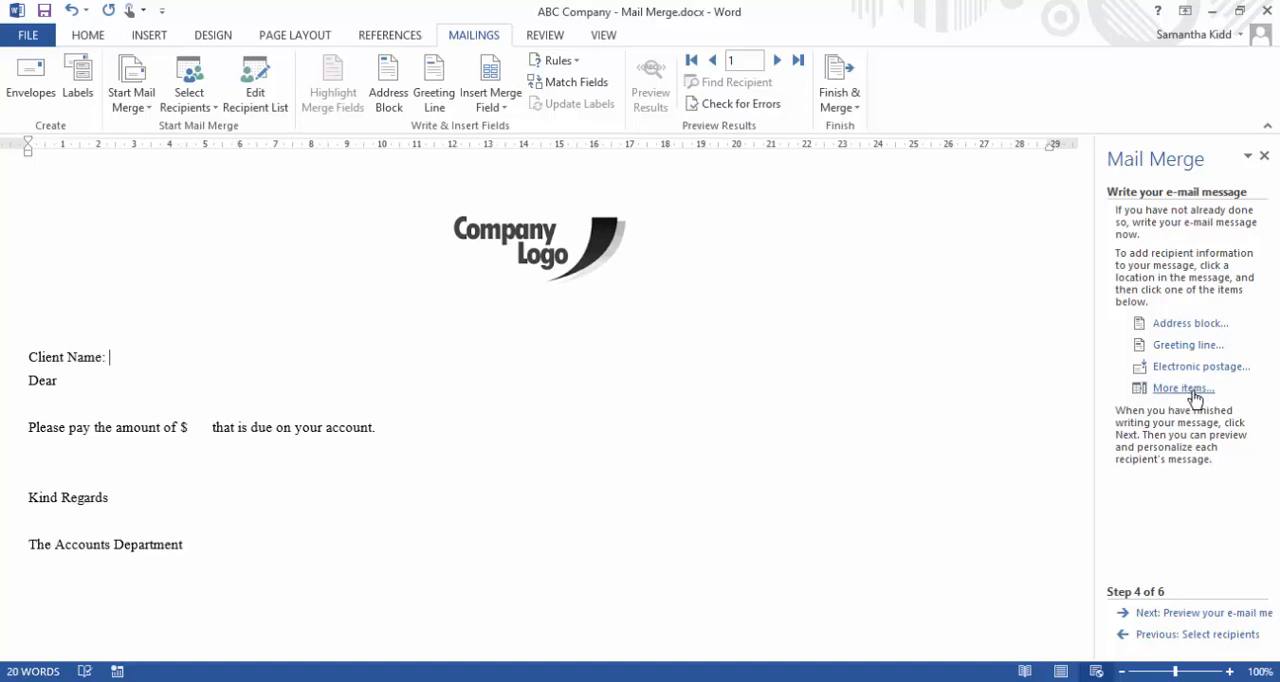
left_click(1184, 388)
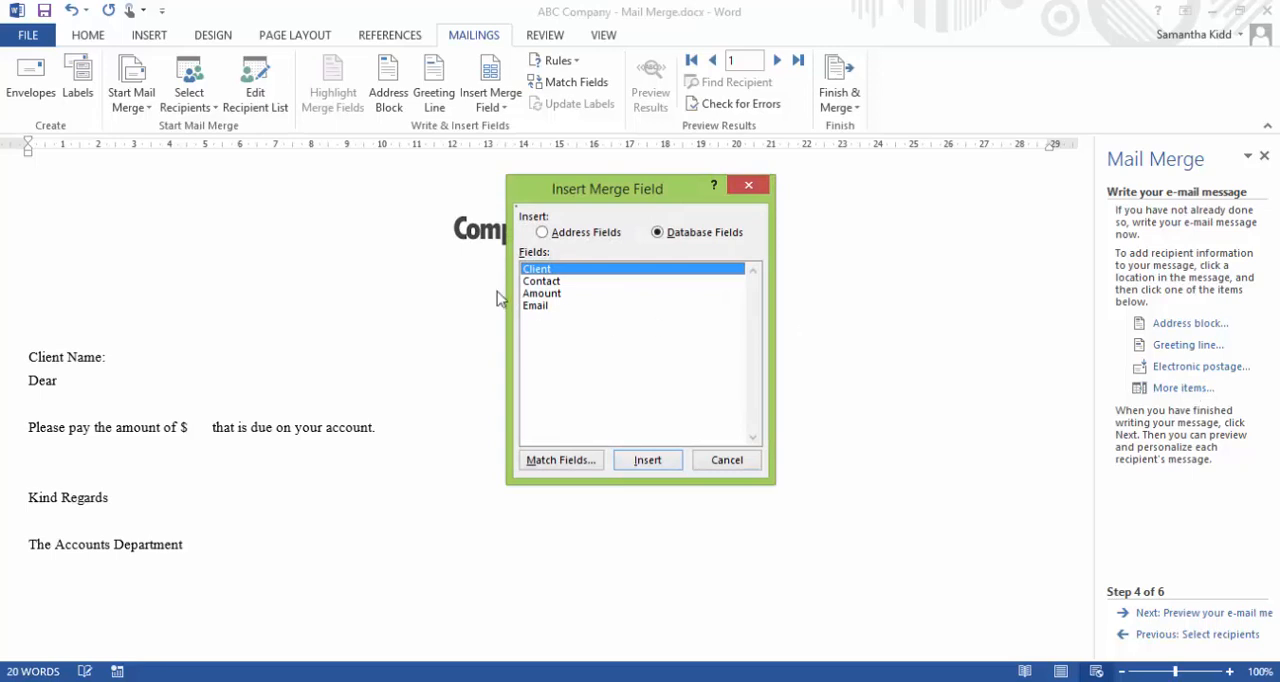
left_click(645, 462)
left_click(722, 462)
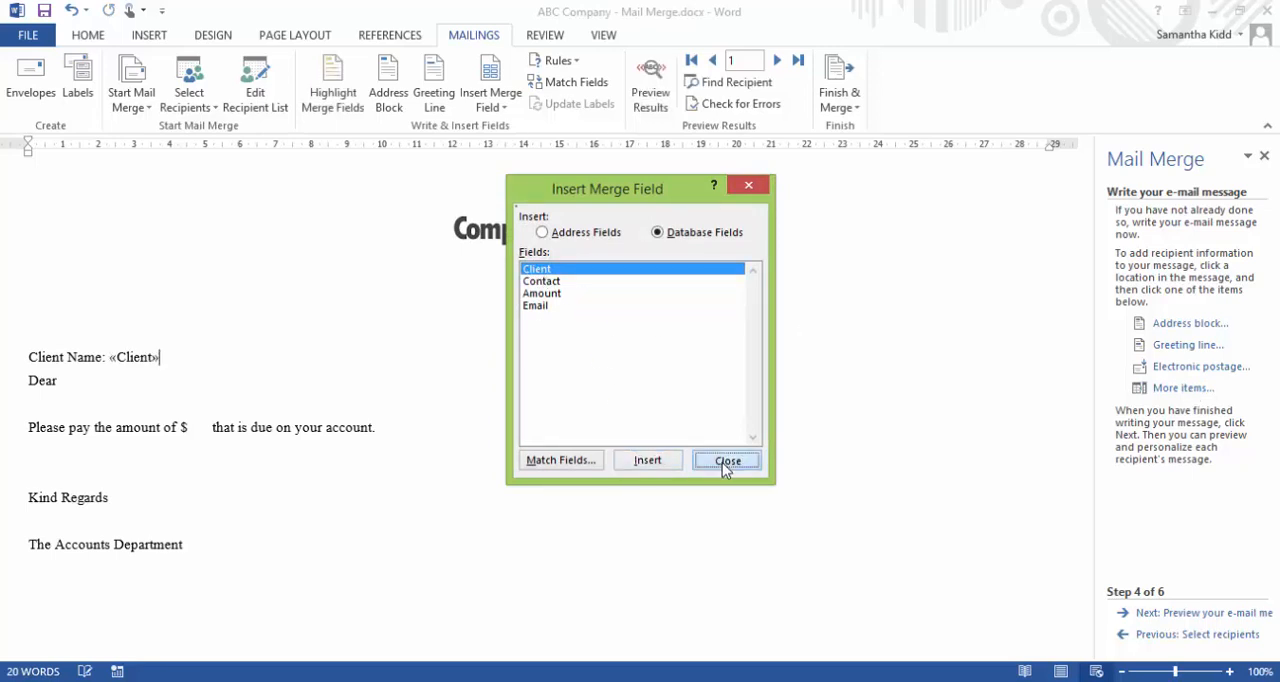
Insert the Contact merge field after "Dear" in the greeting line
left_click(155, 393)
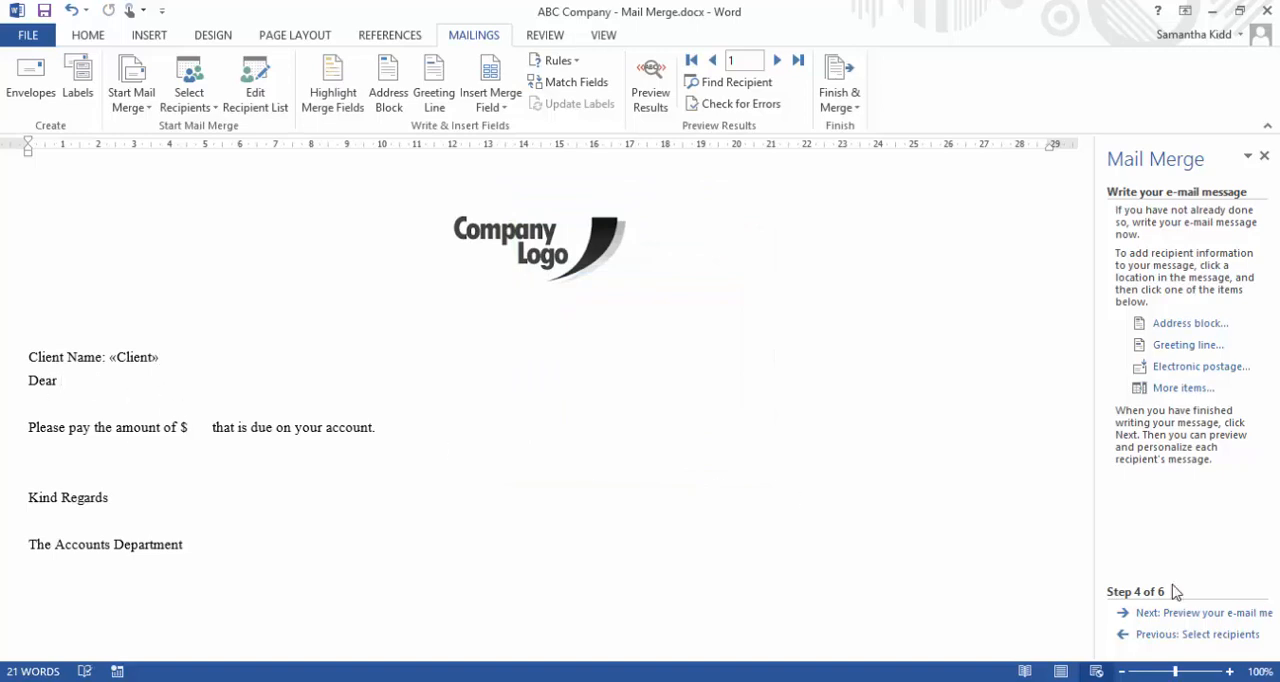
left_click(1181, 393)
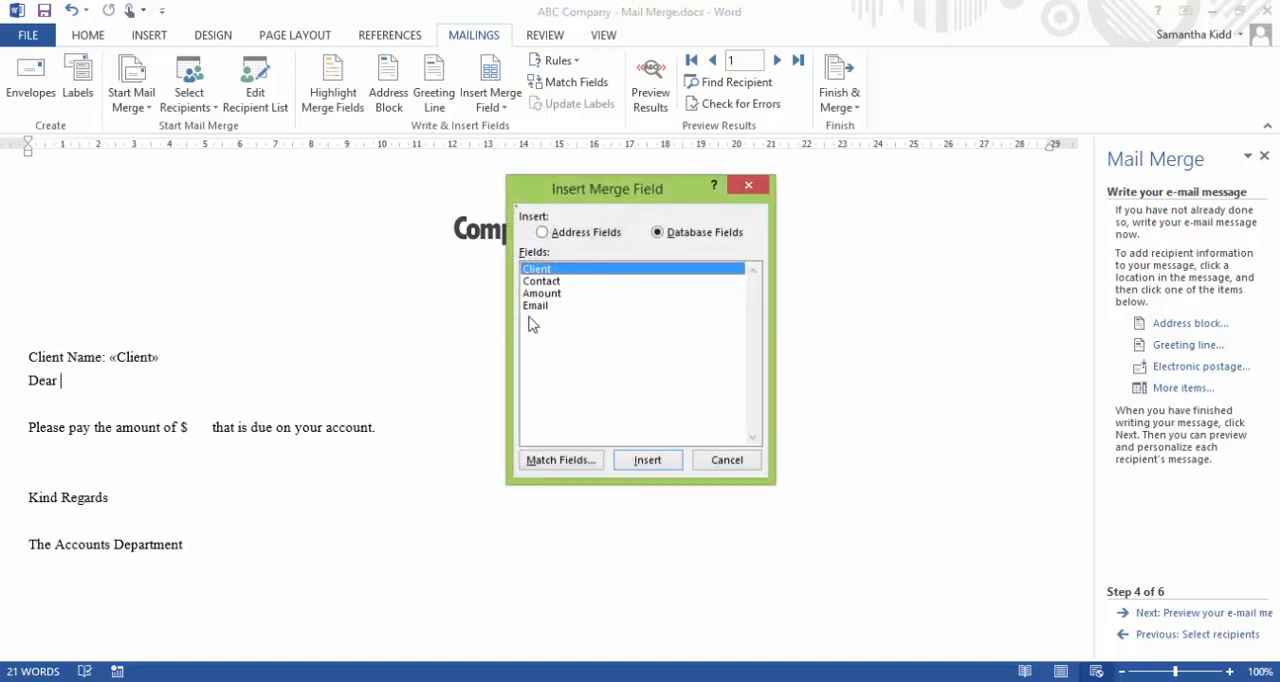
left_click(553, 283)
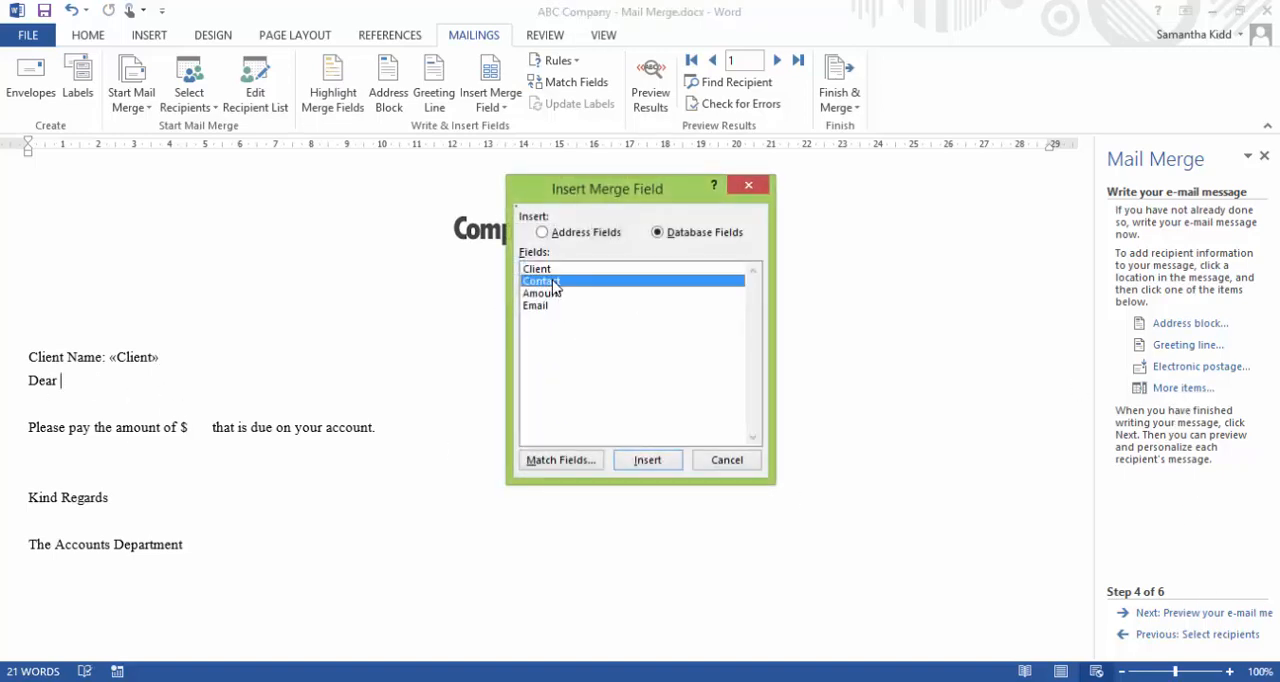
left_click(648, 460)
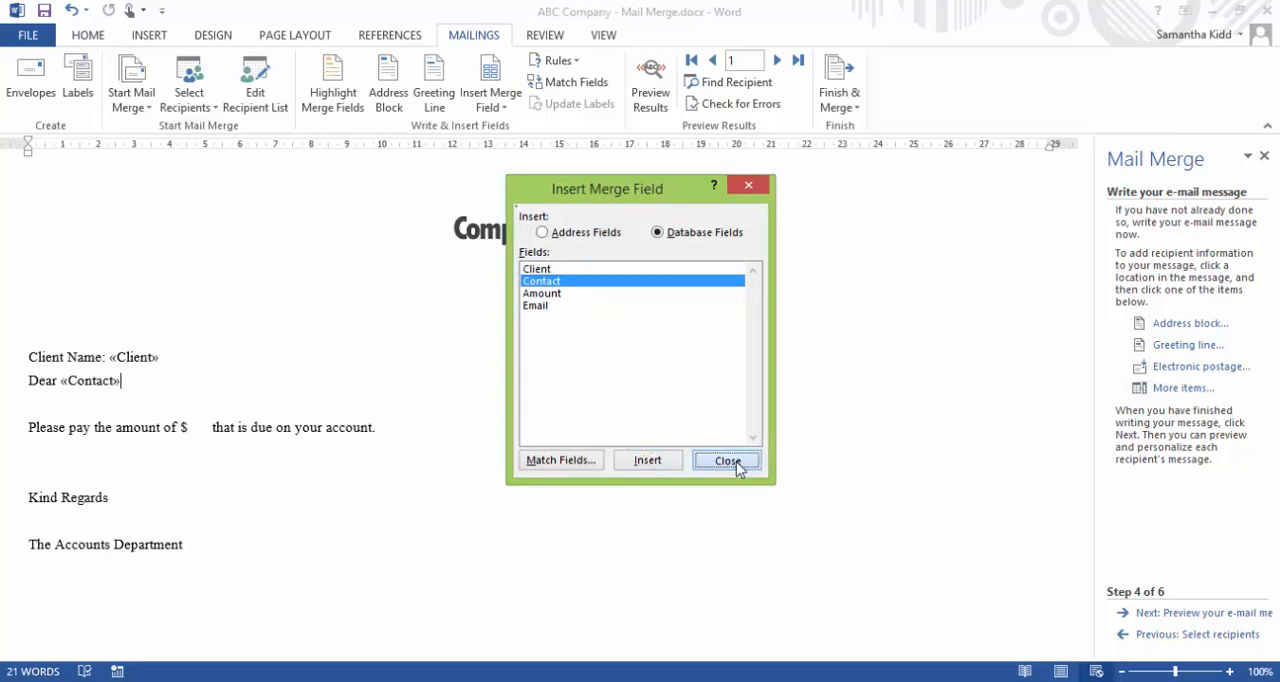
left_click(735, 461)
Insert the Amount merge field after the dollar sign and remove the extra gap before "that is due on your account."
left_click(195, 427)
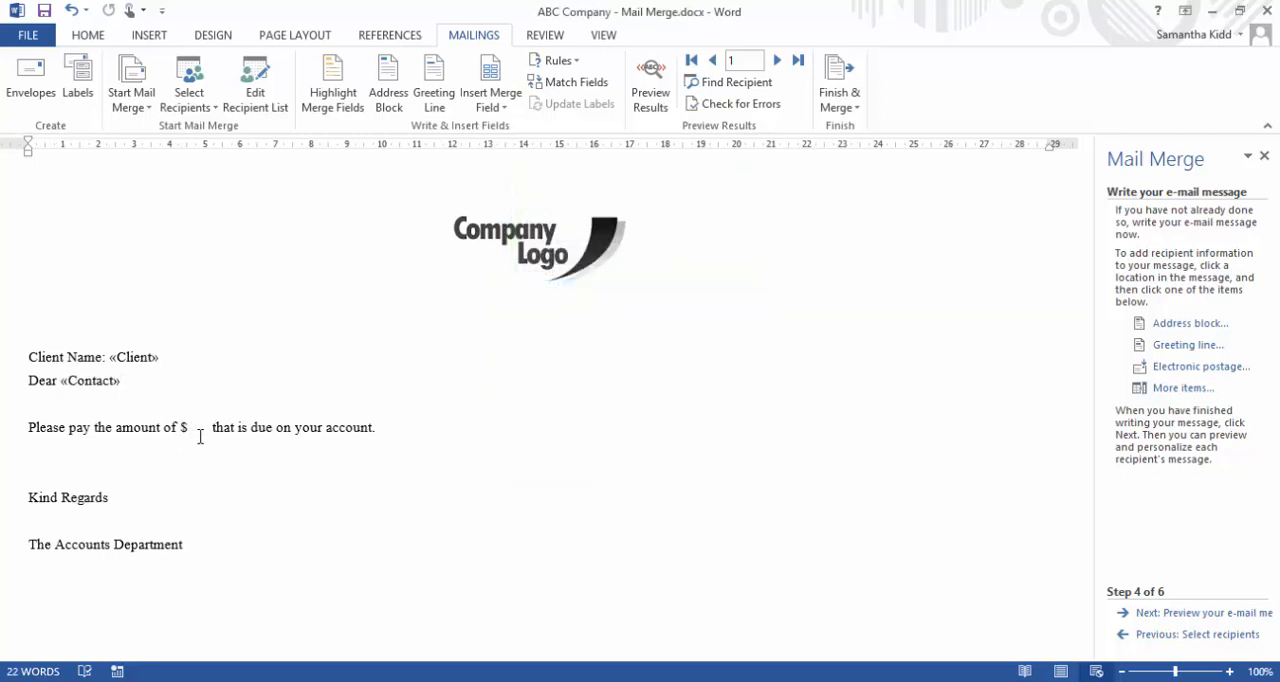
left_click(1175, 388)
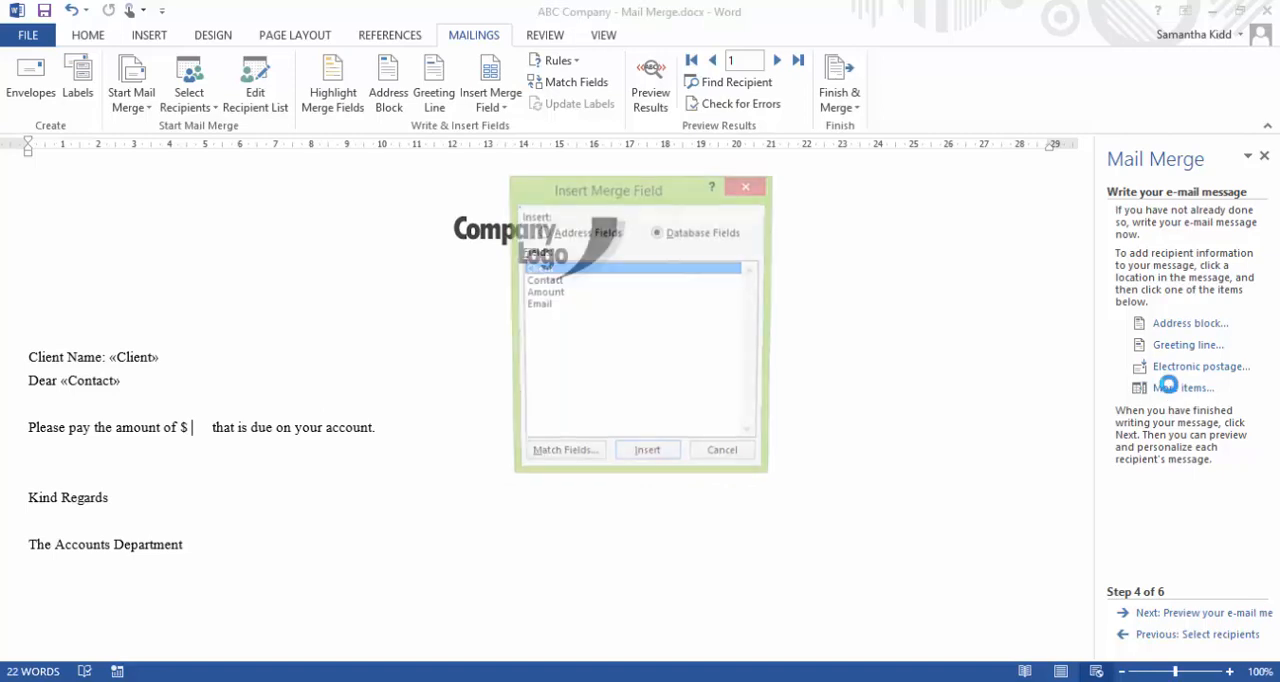
left_click(545, 293)
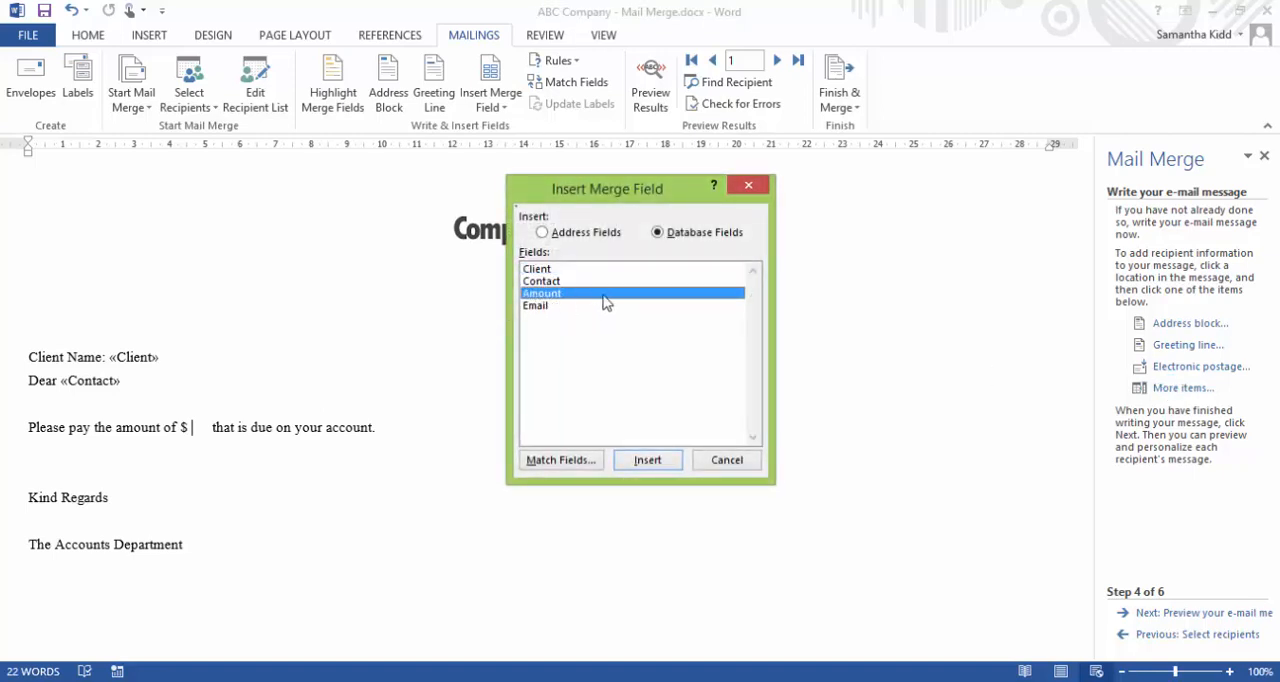
left_click(650, 462)
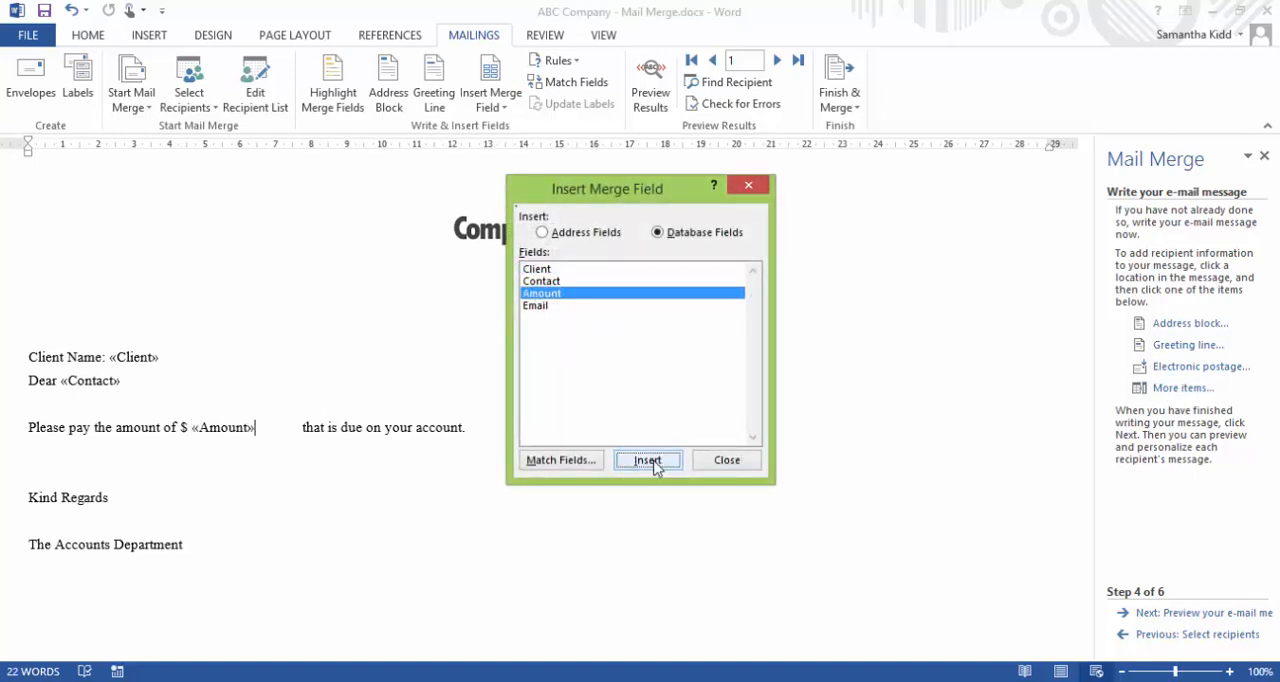
left_click(724, 462)
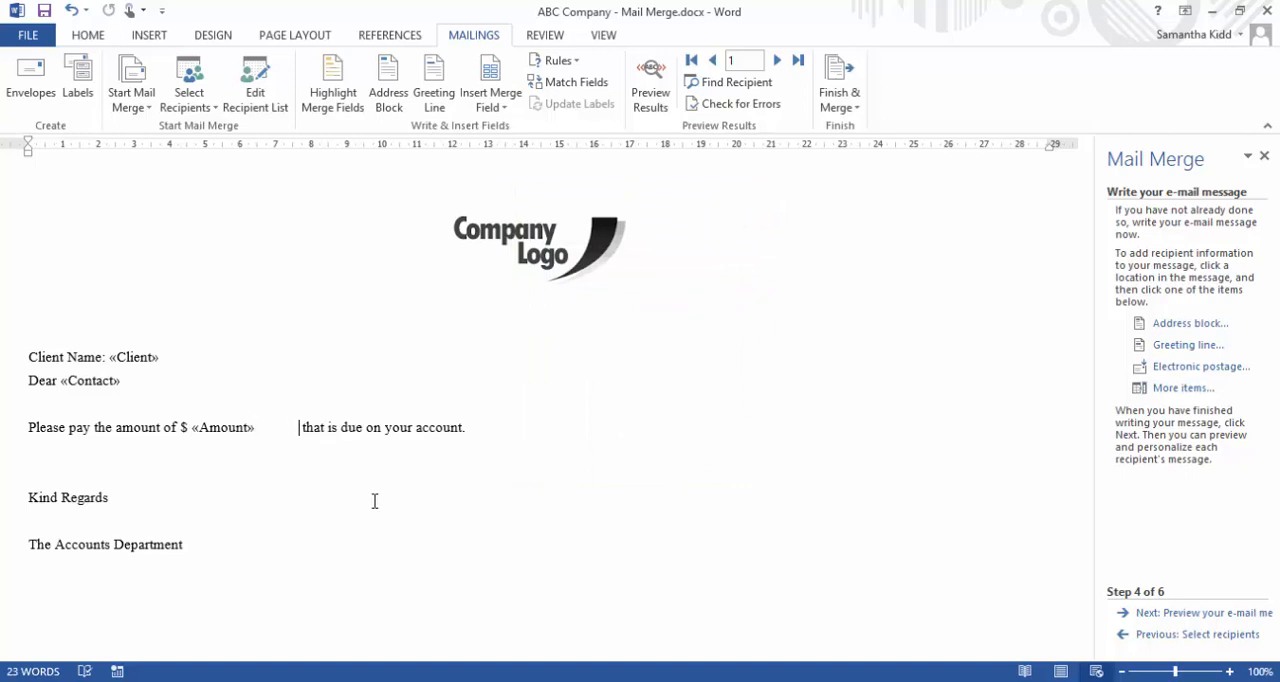
left_click(311, 446)
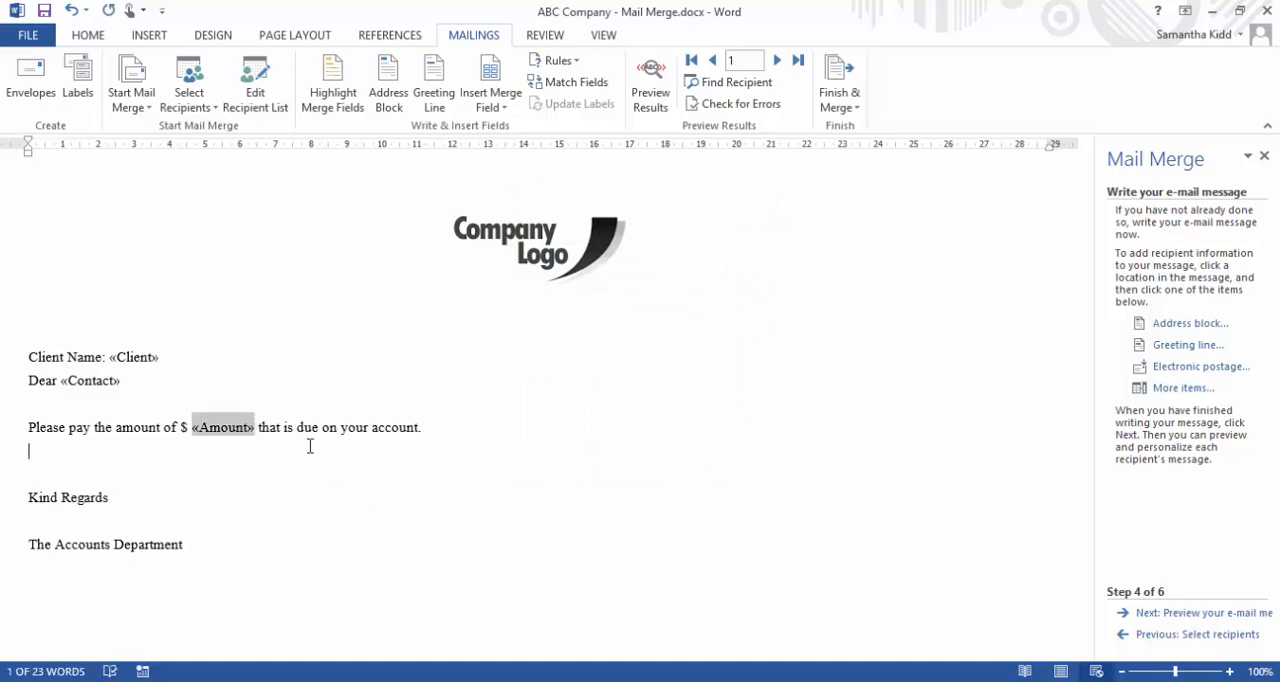
left_click(295, 493)
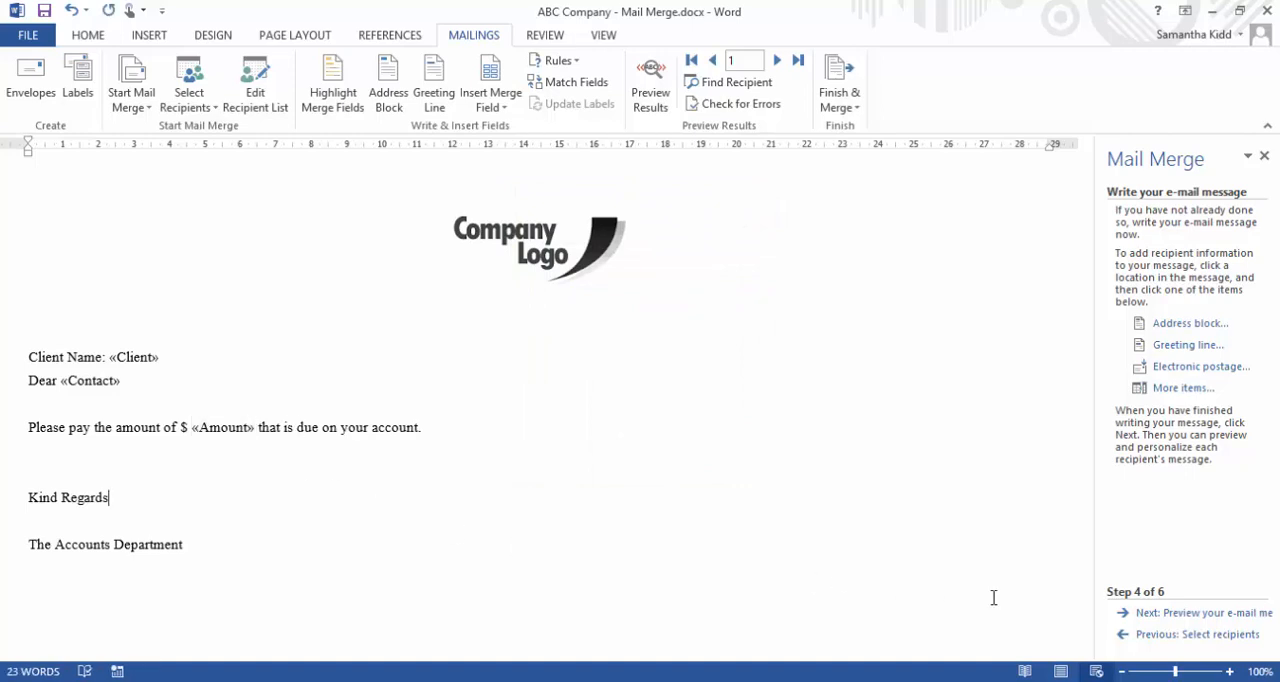
Advance the wizard to previewing the merged e-mail messages
left_click(1176, 616)
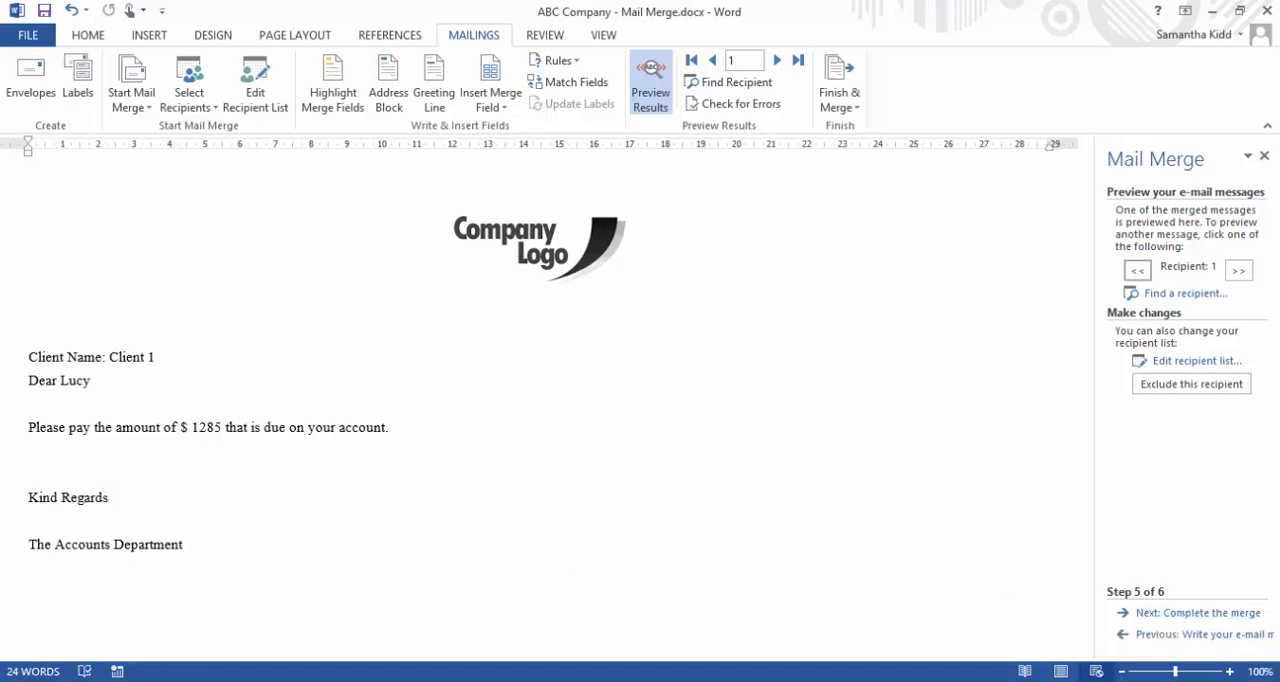
Switch to the Excel client list, check the first record's contact, amount and client cells against the preview, and return to Word
left_click(483, 681)
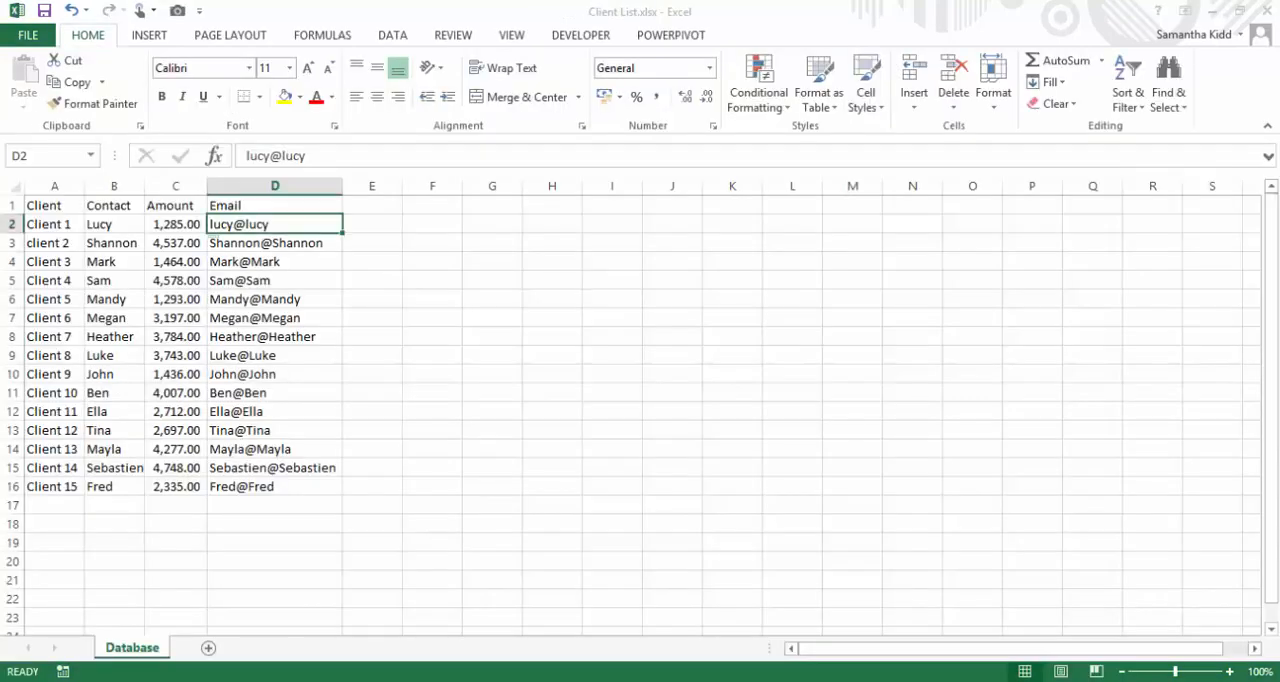
left_click(97, 221)
left_click(172, 224)
left_click(62, 221)
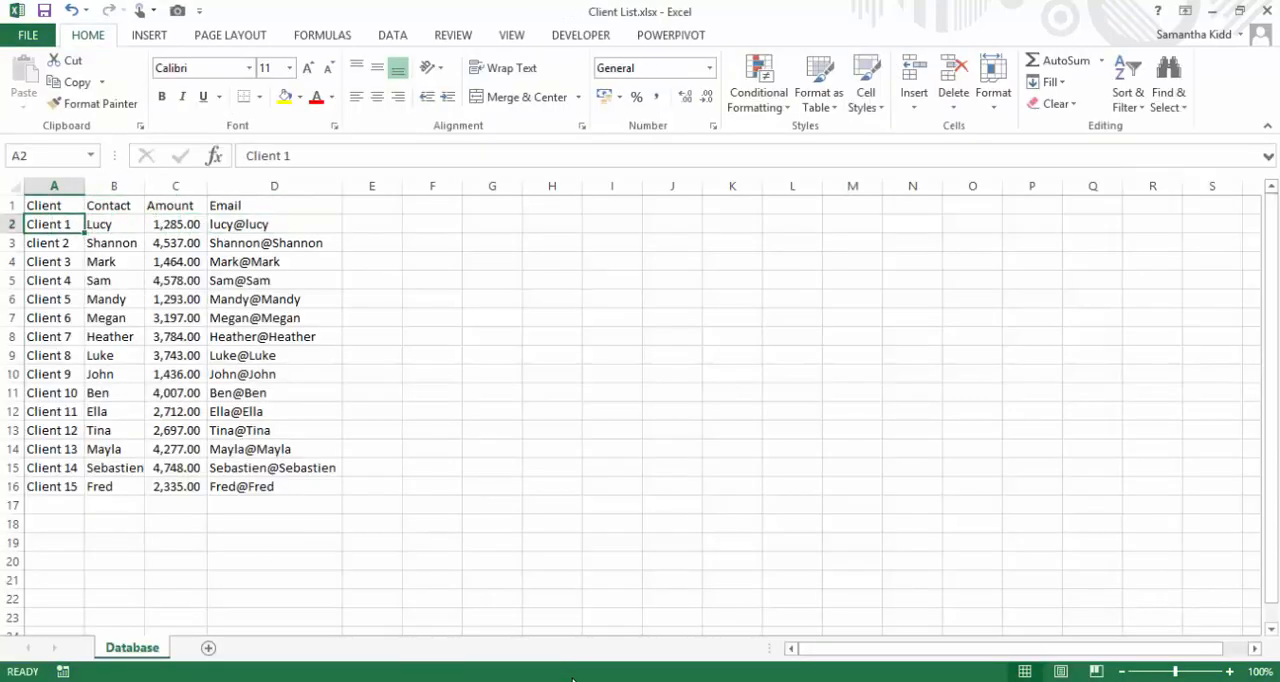
key("alt+Tab")
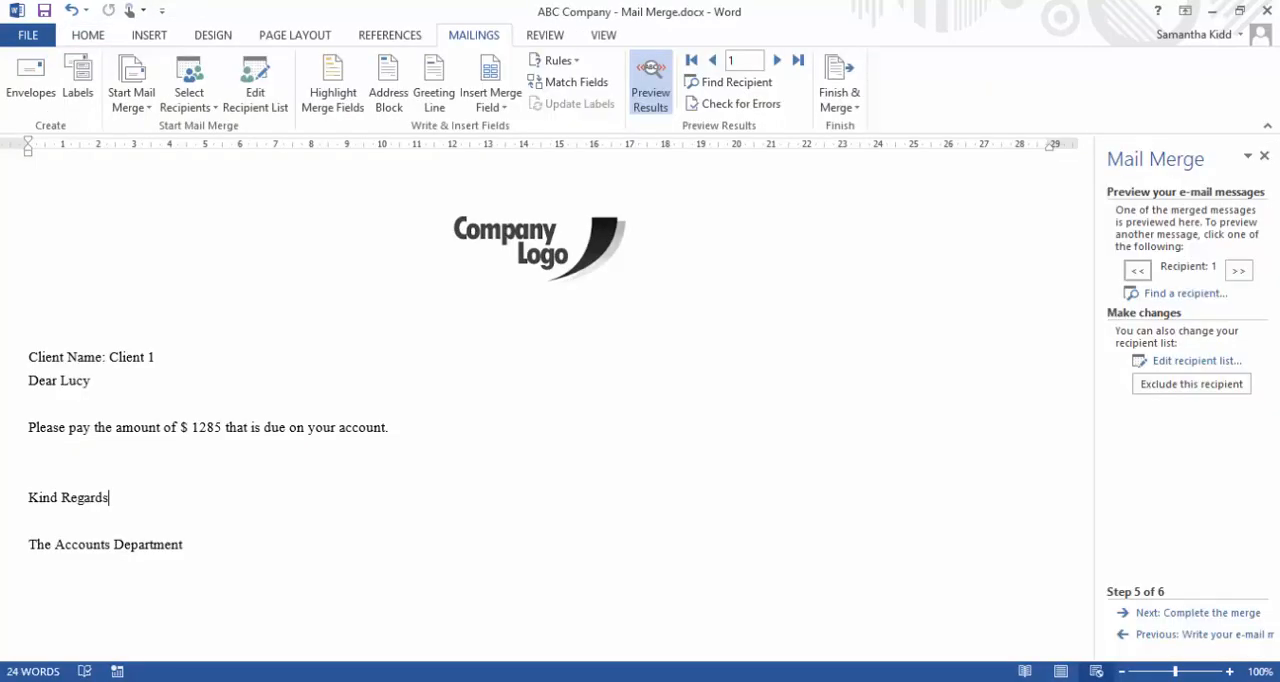
Page through the merged e-mail previews from the first recipient to recipient 8
left_click(1238, 270)
left_click(1238, 270)
left_click(1238, 270)
left_click(1238, 270)
left_click(1238, 270)
left_click(1238, 270)
left_click(1238, 270)
Advance the wizard to completing the merge and open the electronic mail merge settings, keeping Email as the To field
left_click(1212, 613)
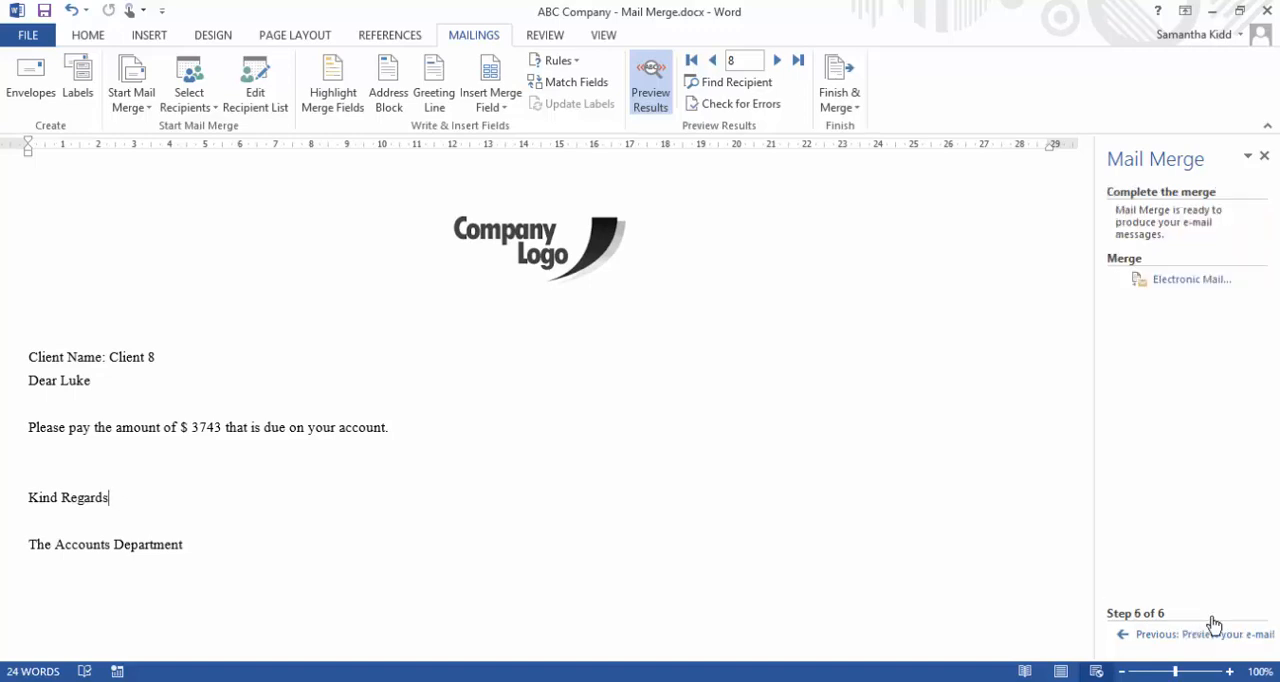
left_click(1195, 280)
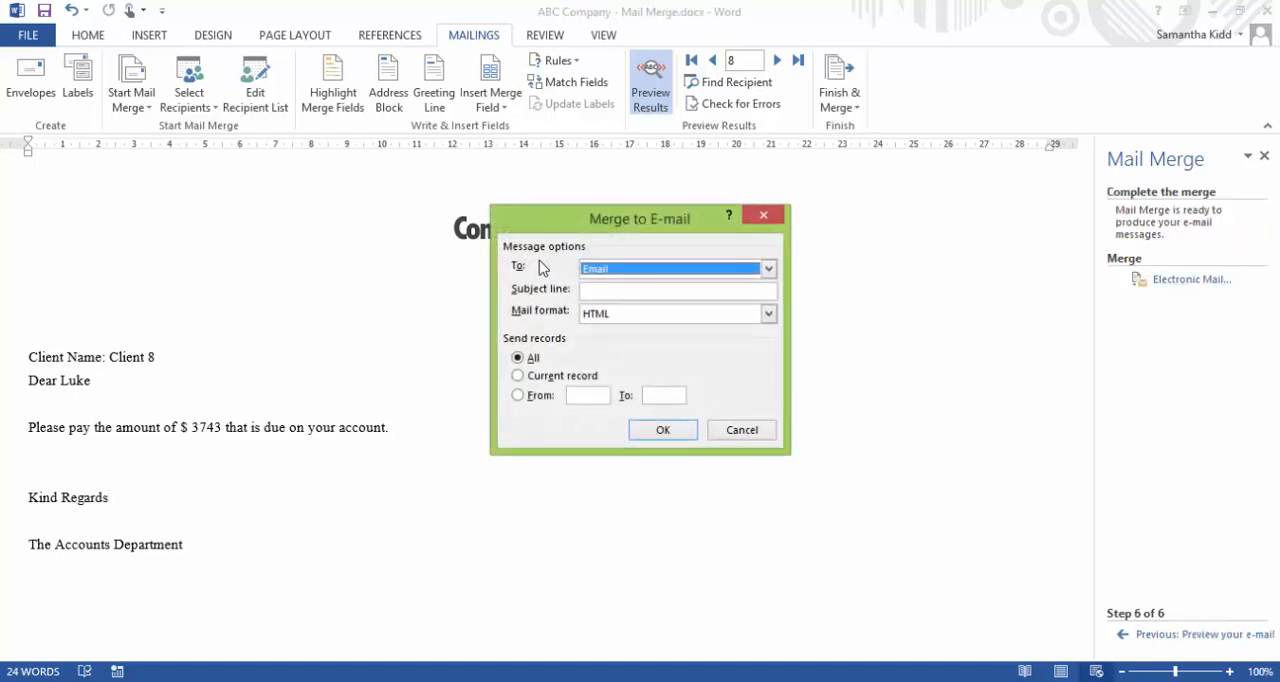
left_click(643, 272)
left_click(644, 273)
left_click(609, 292)
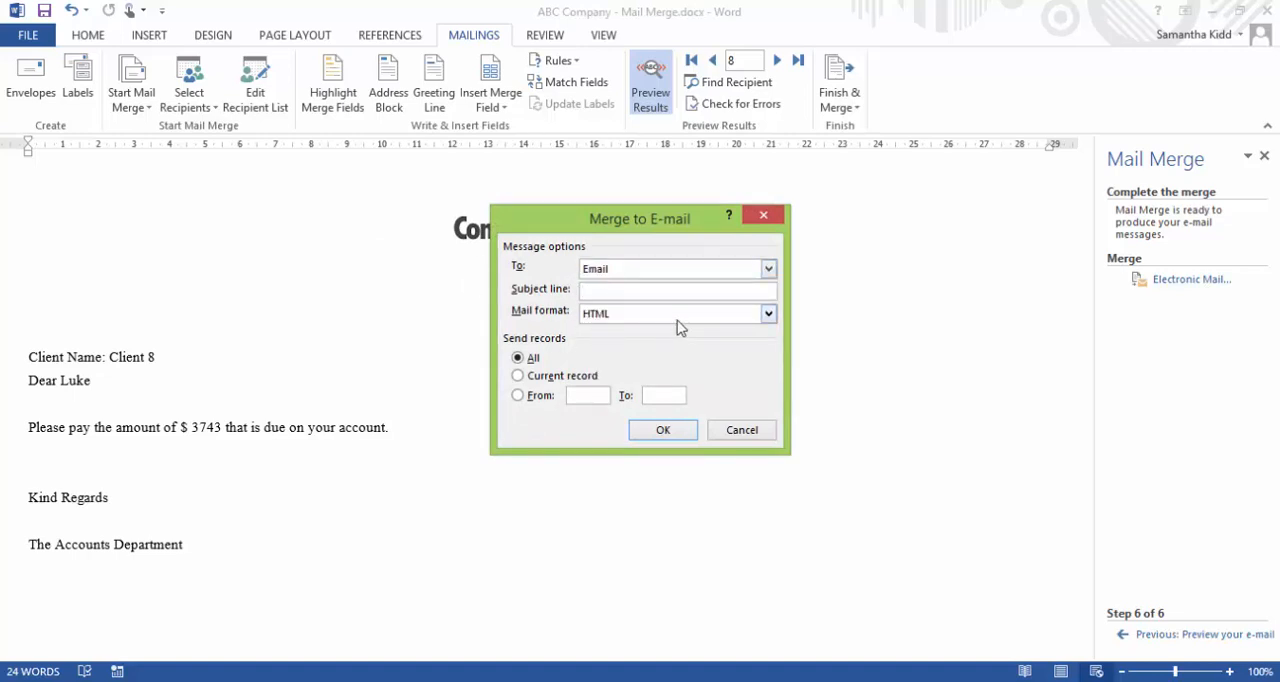